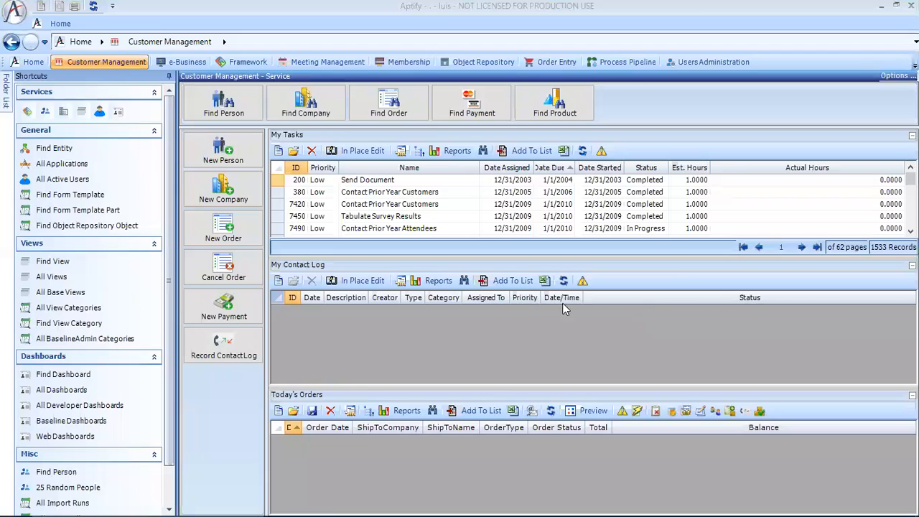
- Find the person with ID 1 and open that person's record
{"action": "left_click", "coordinate": [63, 472]}
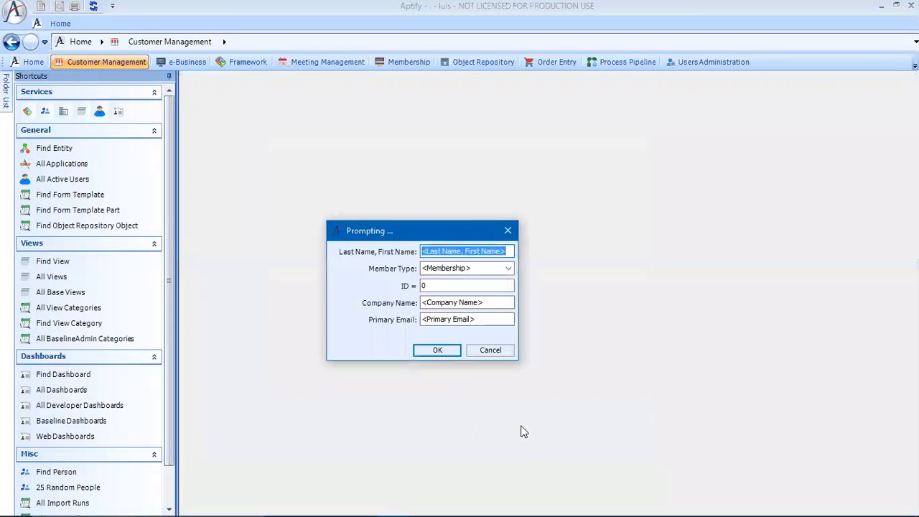
{"action": "type", "text": "1"}
{"action": "key", "text": "Return"}
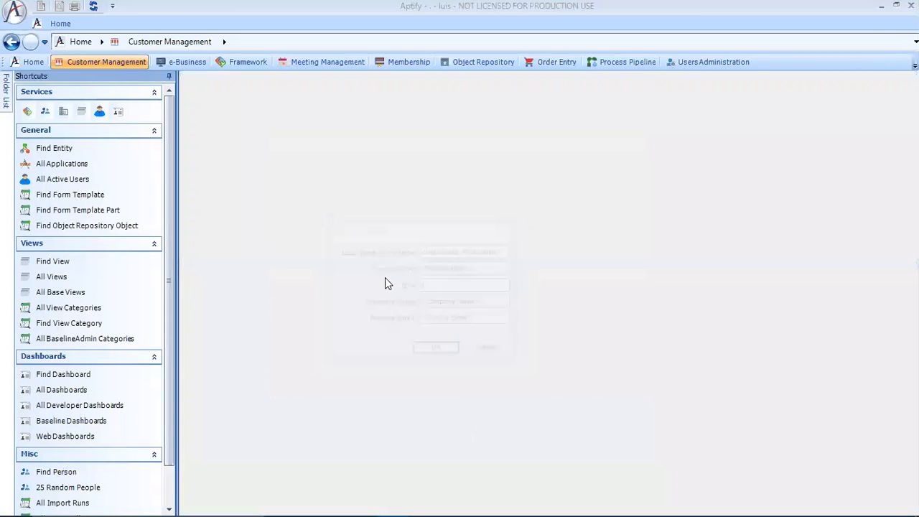
{"action": "double_click", "coordinate": [483, 125]}
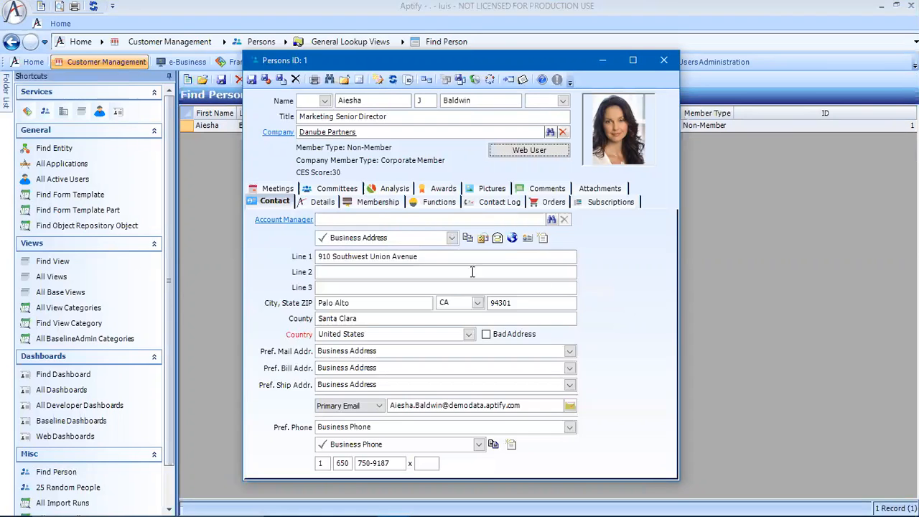
- Review the person's saved payment methods under Details, then close the record
{"action": "left_click", "coordinate": [320, 203]}
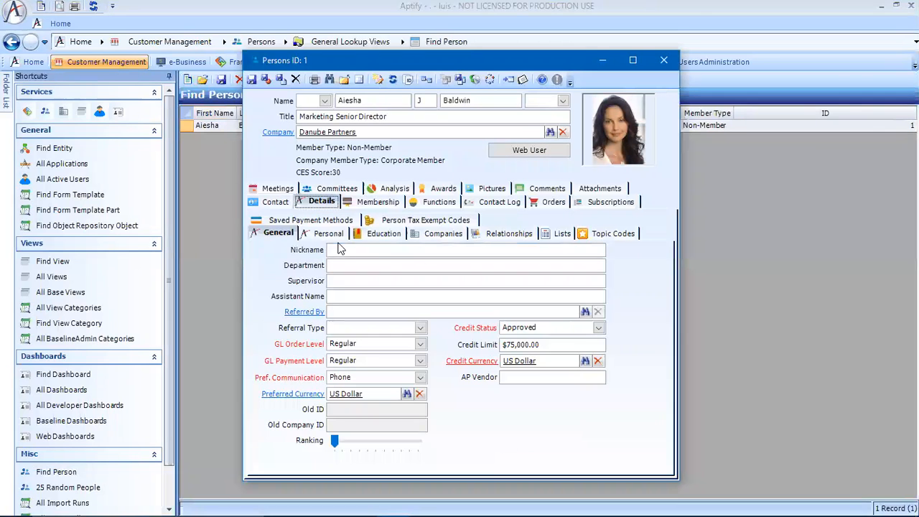
{"action": "left_click", "coordinate": [332, 222]}
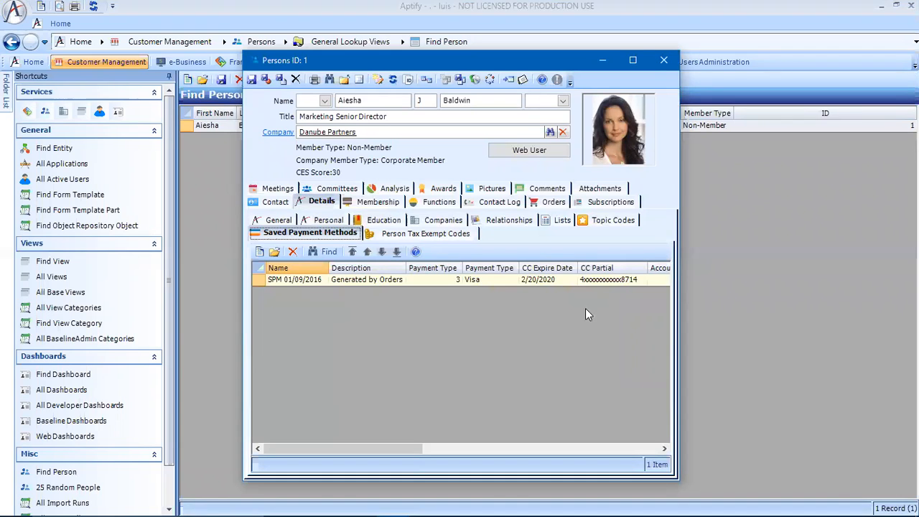
{"action": "left_click", "coordinate": [663, 59]}
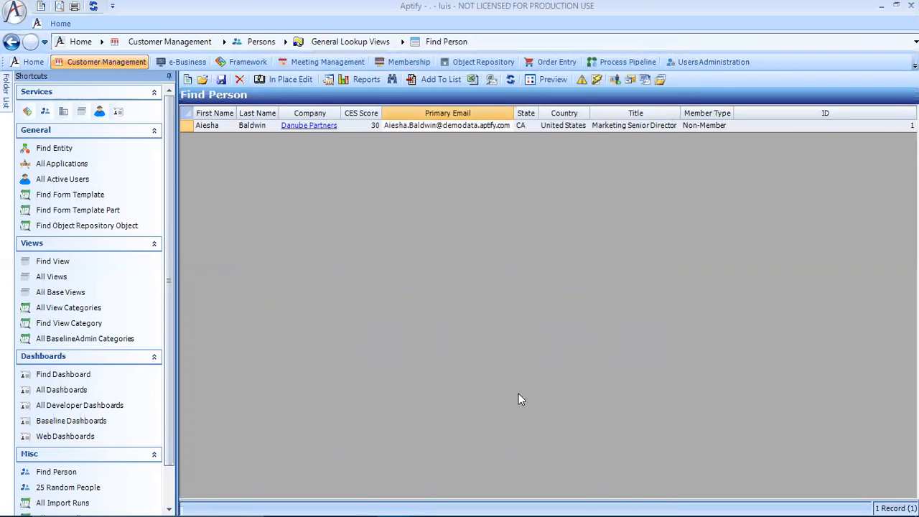
- Start the New Base View Wizard from Framework and set its entity to Persons (1006)
{"action": "left_click", "coordinate": [244, 61]}
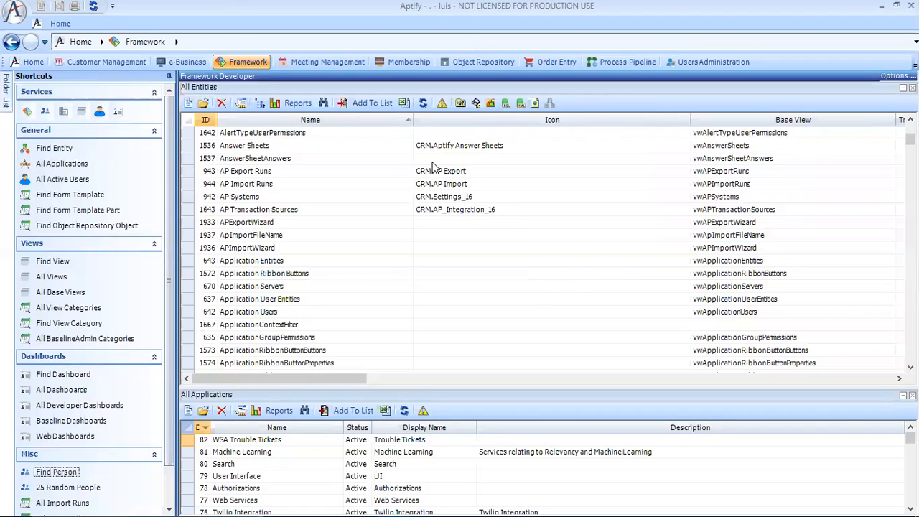
{"action": "left_click", "coordinate": [550, 105]}
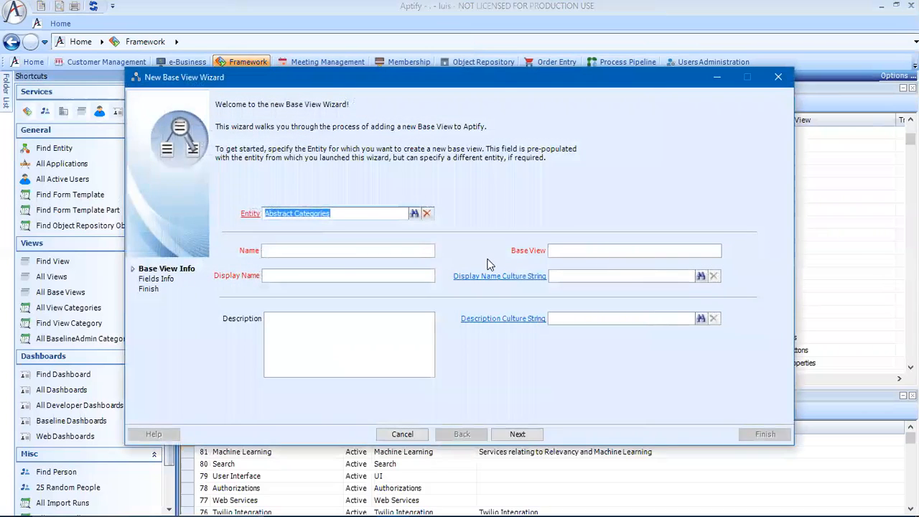
{"action": "key", "text": "BackSpace"}
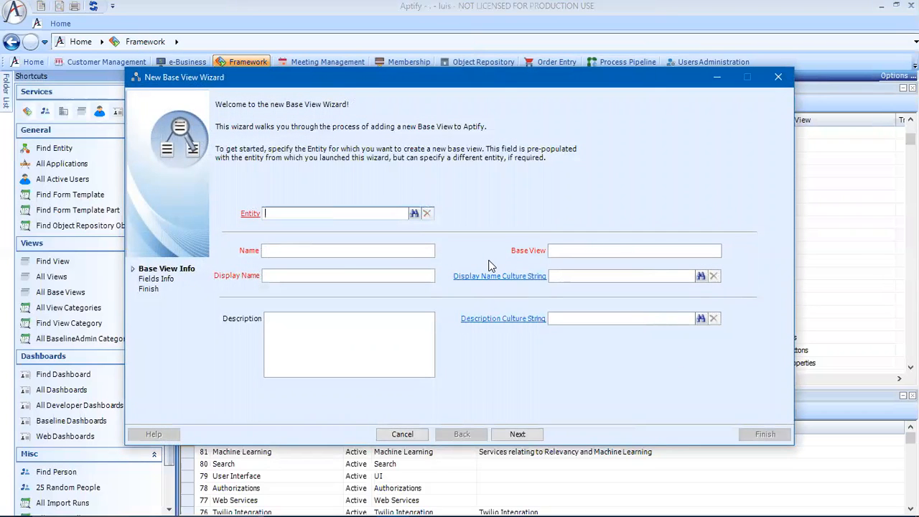
{"action": "type", "text": "1006"}
{"action": "key", "text": "Tab"}
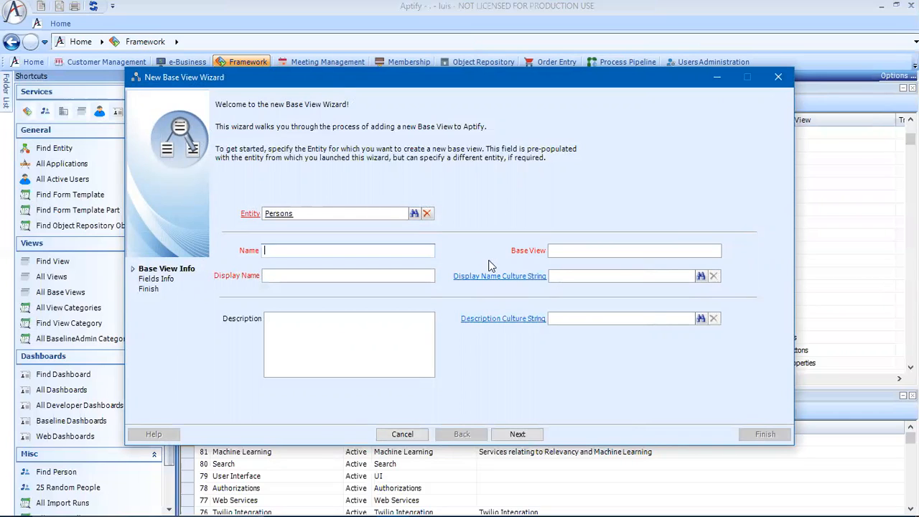
- Name the base view PersonsWithSavedPaymentMethods and copy the name
{"action": "type", "text": "PersonsWithSavedPayme"}
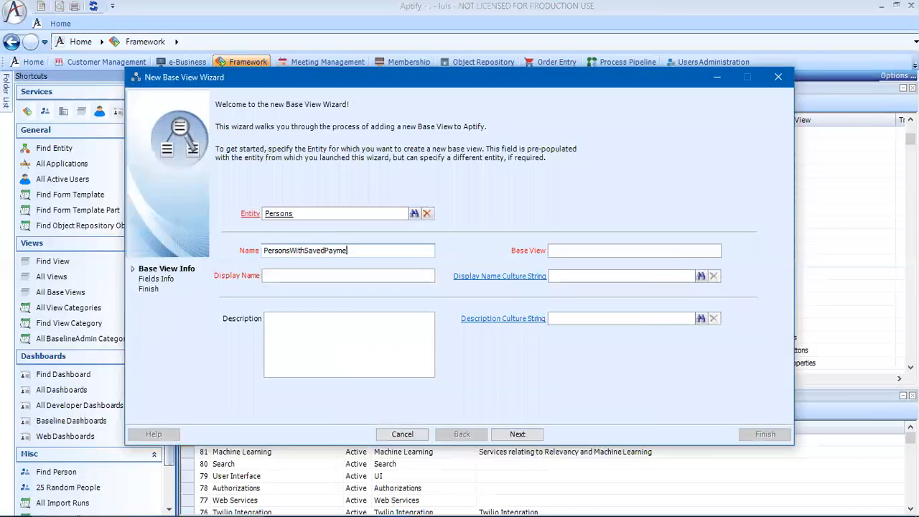
{"action": "type", "text": "ntMethods"}
{"action": "left_click_drag", "start_coordinate": [398, 249], "coordinate": [234, 248]}
{"action": "key", "text": "ctrl+c"}
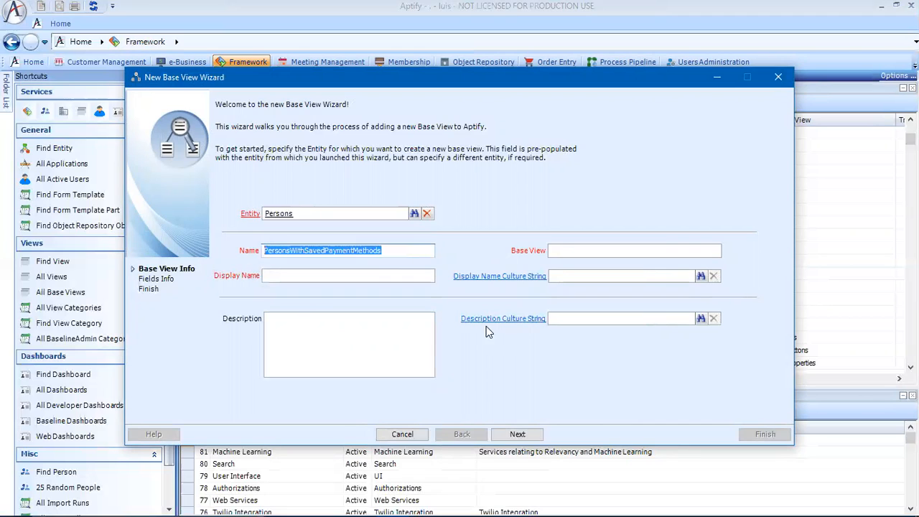
- Set the base view to vwPersonsWithSavedPaymentMethods
{"action": "left_click", "coordinate": [562, 249]}
{"action": "type", "text": "vw"}
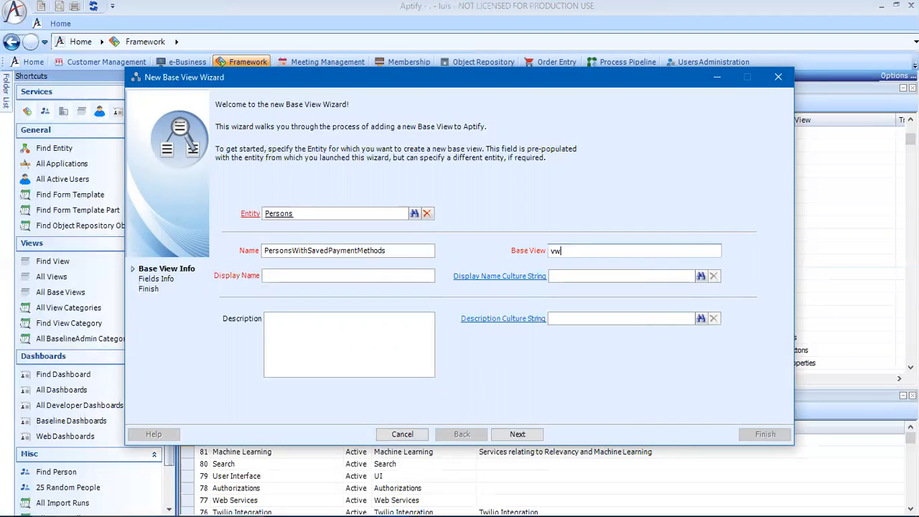
{"action": "key", "text": "ctrl+v"}
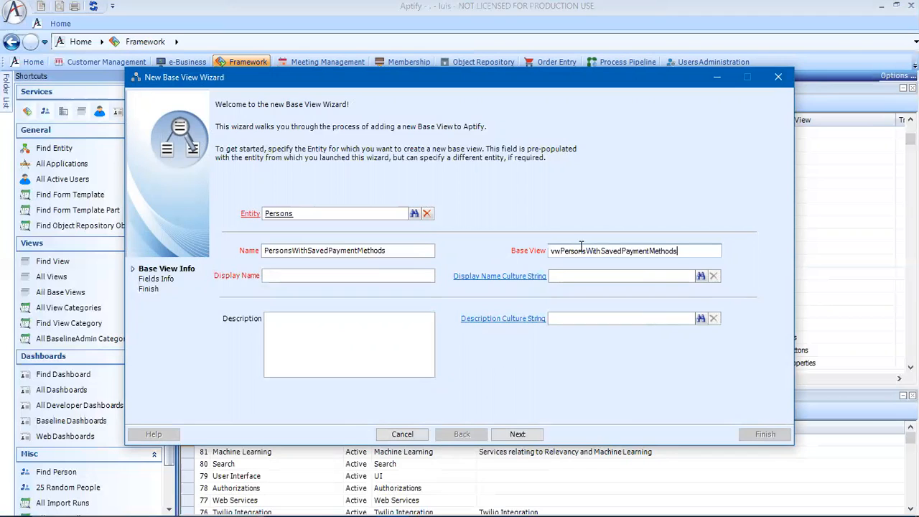
- Set the display name to Persons With Saved Payment Methods
{"action": "key", "text": "Tab"}
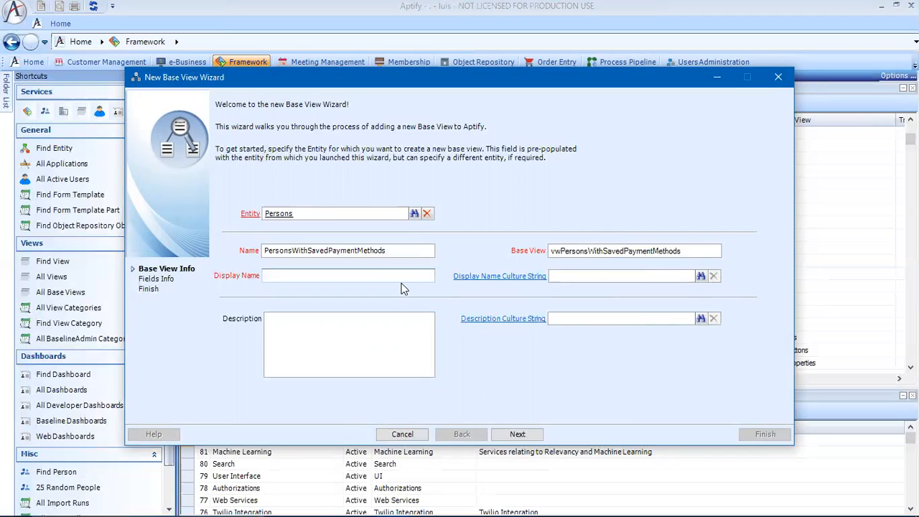
{"action": "key", "text": "ctrl+v"}
{"action": "left_click", "coordinate": [308, 277]}
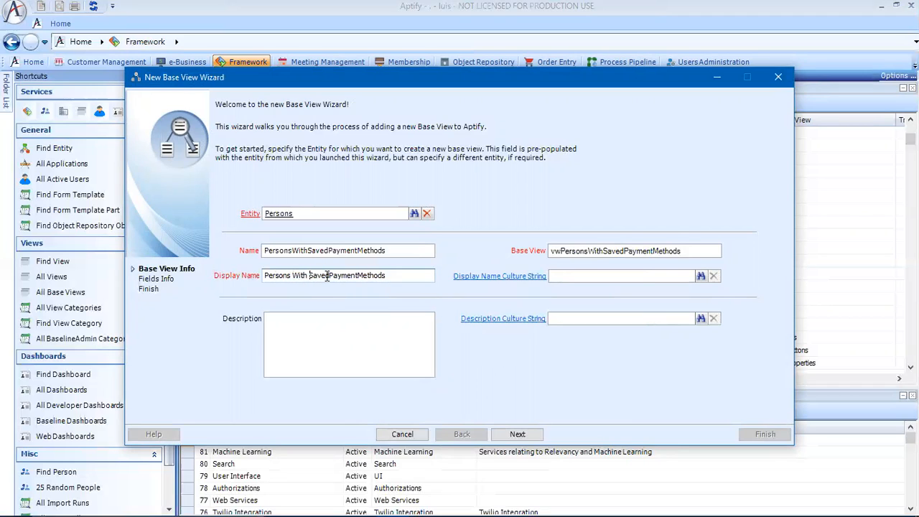
{"action": "left_click", "coordinate": [329, 277]}
{"action": "left_click", "coordinate": [360, 278]}
{"action": "left_click", "coordinate": [402, 359]}
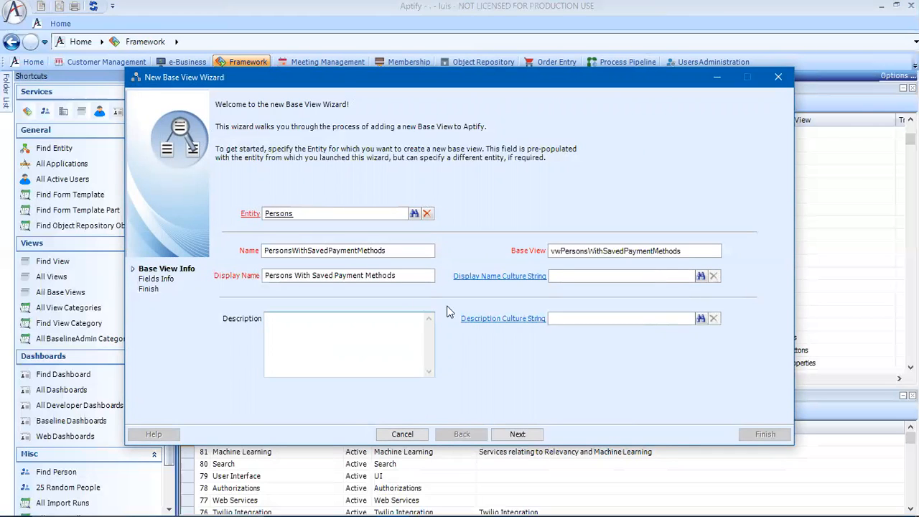
- Set the description to Persons With Saved Payment Methods Information and continue to the fields page
{"action": "left_click_drag", "start_coordinate": [418, 275], "coordinate": [269, 268]}
{"action": "key", "text": "ctrl+c"}
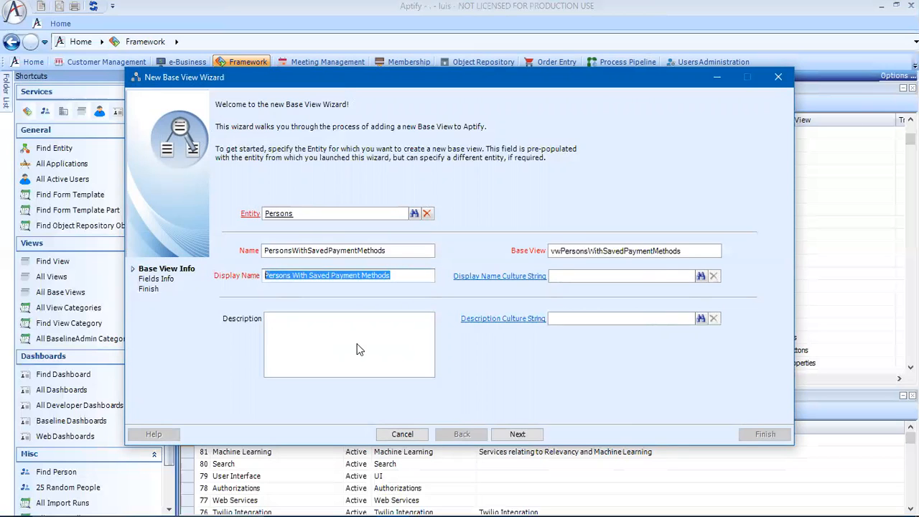
{"action": "left_click", "coordinate": [335, 343]}
{"action": "key", "text": "ctrl+v"}
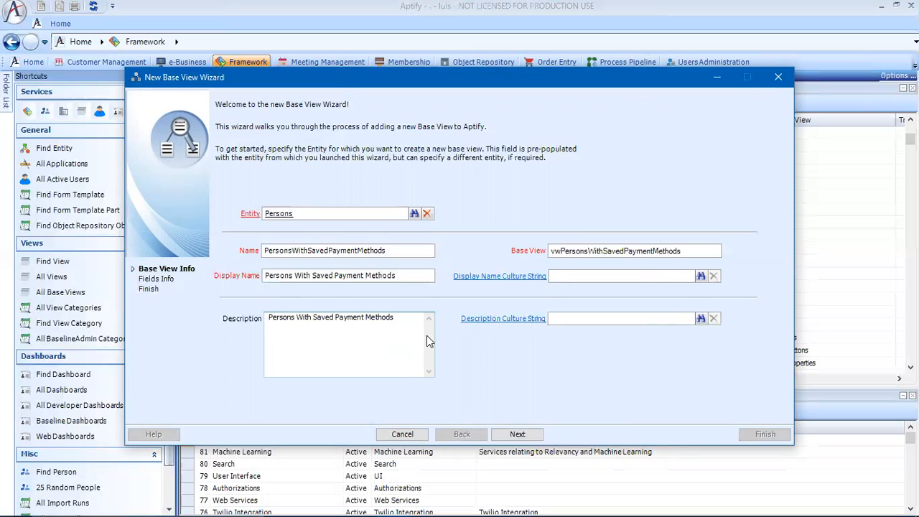
{"action": "type", "text": "Information"}
{"action": "key", "text": "Tab"}
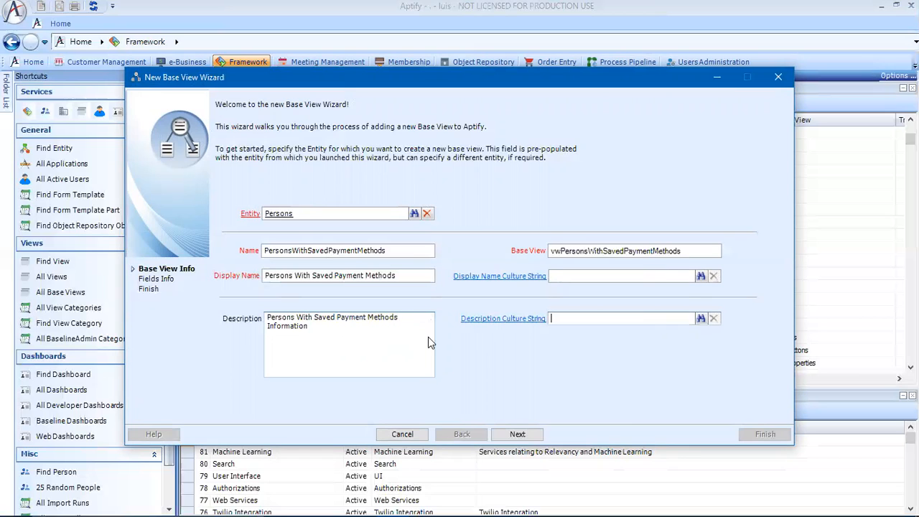
{"action": "left_click", "coordinate": [517, 434]}
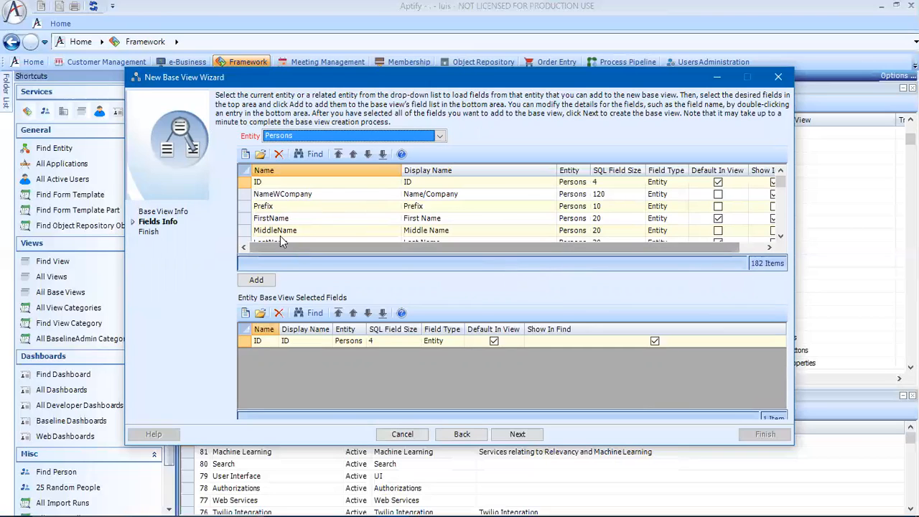
- Add the NameWCompany and Title fields from Persons to the base view's selected fields
{"action": "left_click", "coordinate": [302, 199]}
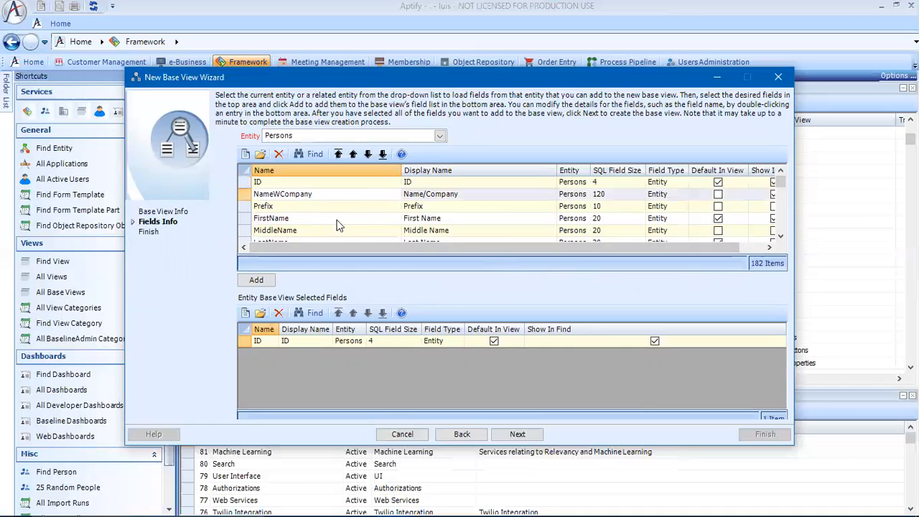
{"action": "left_click", "coordinate": [256, 280]}
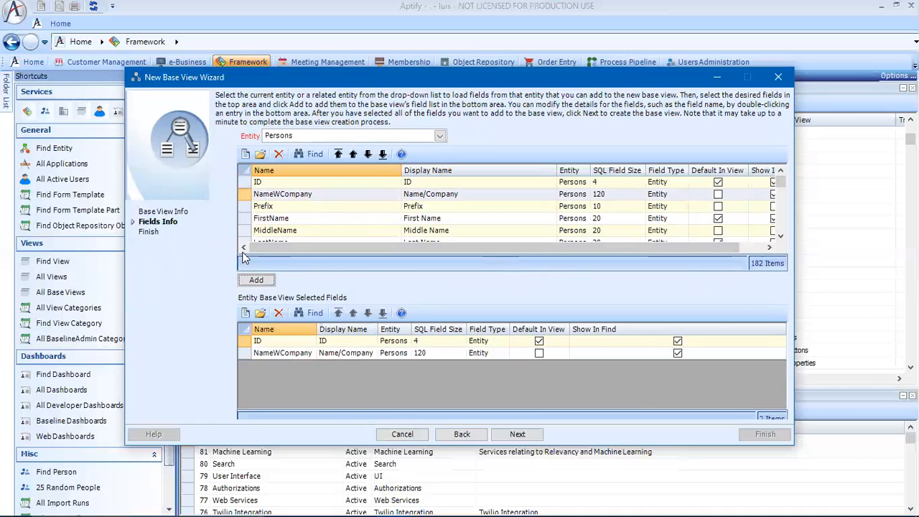
{"action": "scroll", "coordinate": [781, 227], "scroll_direction": "down", "scroll_amount": 2}
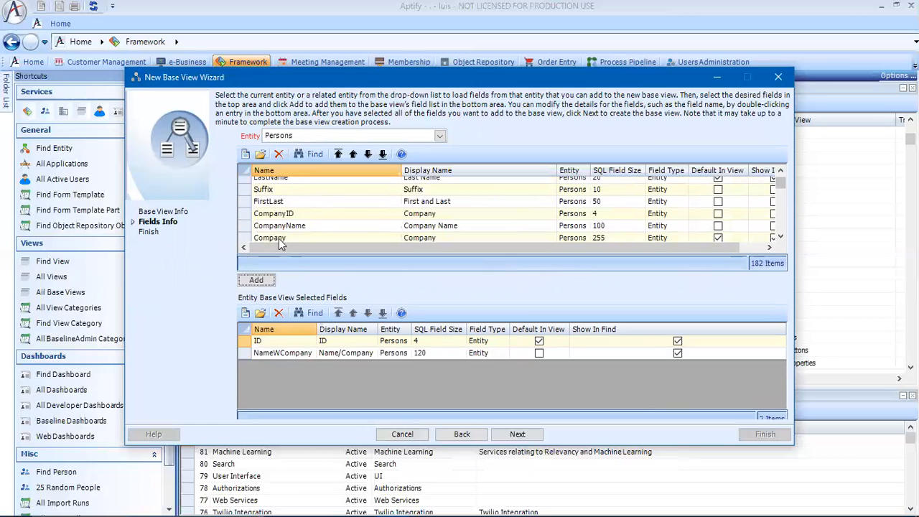
{"action": "scroll", "coordinate": [366, 207], "scroll_direction": "down", "scroll_amount": 2}
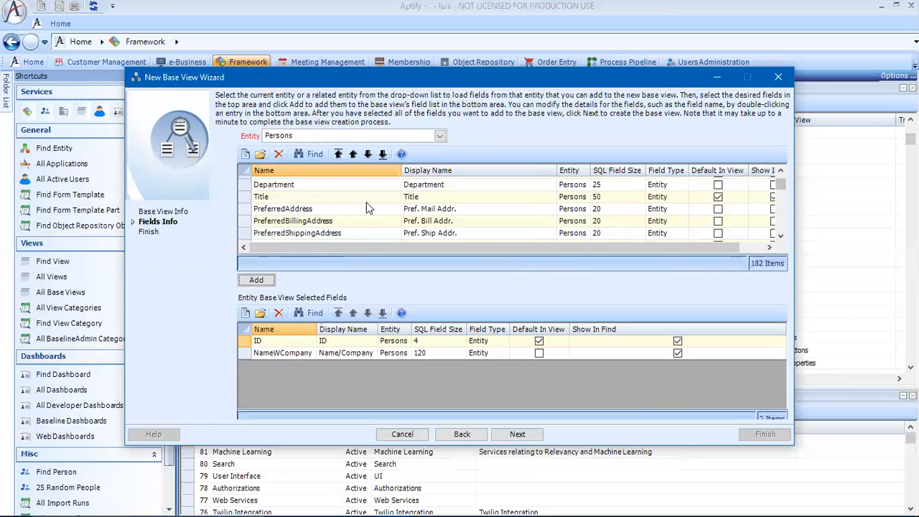
{"action": "left_click", "coordinate": [308, 201]}
{"action": "left_click", "coordinate": [256, 280]}
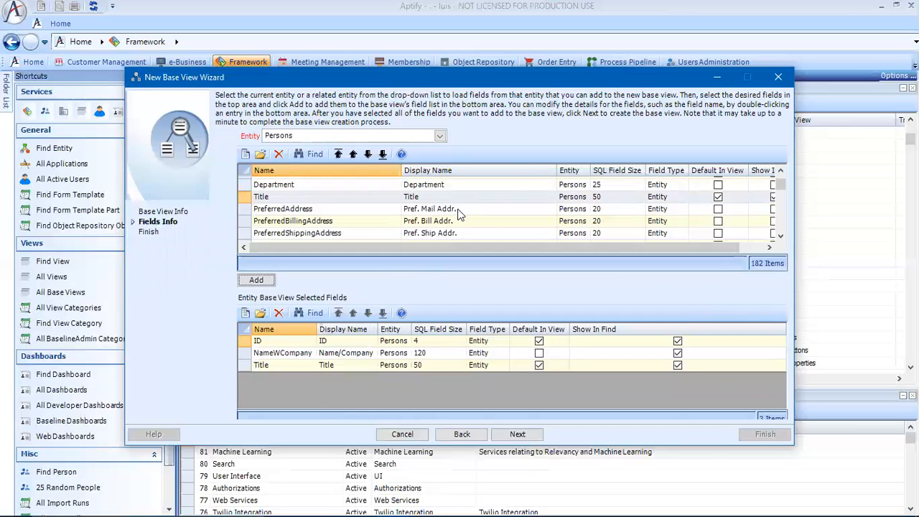
- Enable Default In View for the selected NameWCompany field
{"action": "left_click", "coordinate": [246, 222], "text": "shift"}
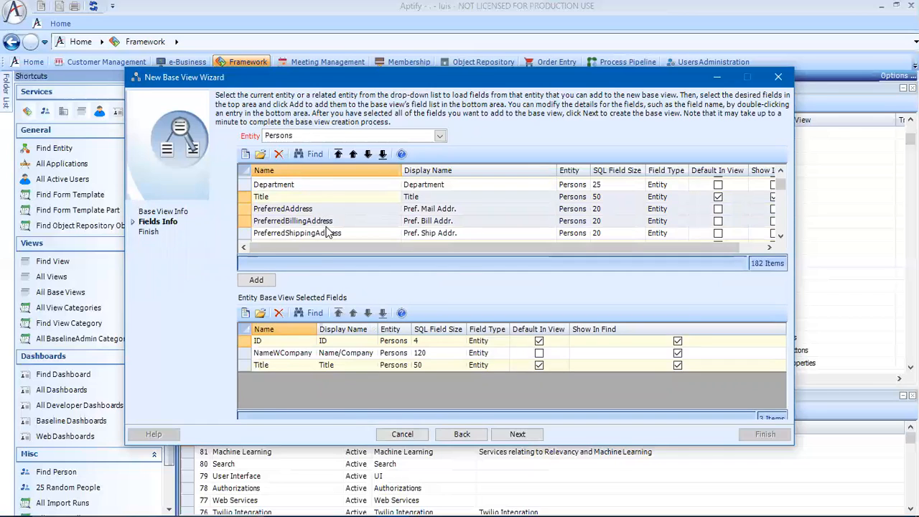
{"action": "double_click", "coordinate": [293, 357]}
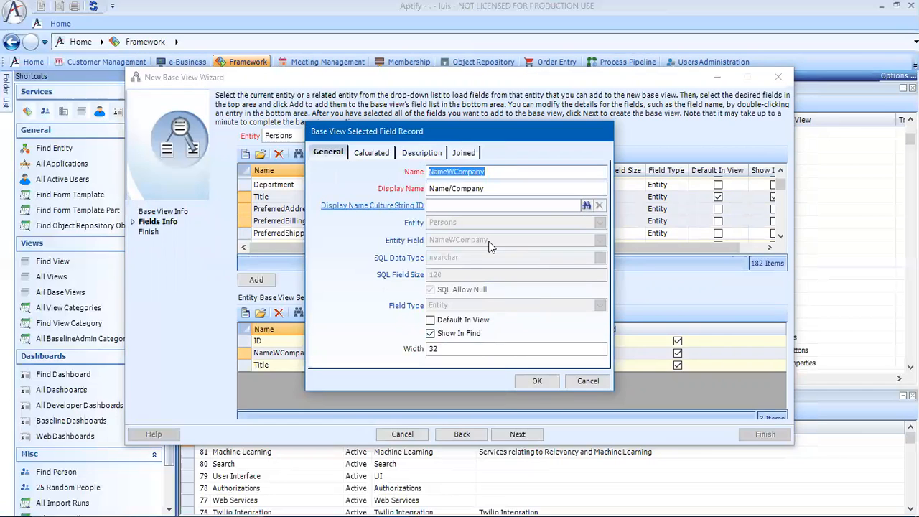
{"action": "left_click", "coordinate": [484, 321]}
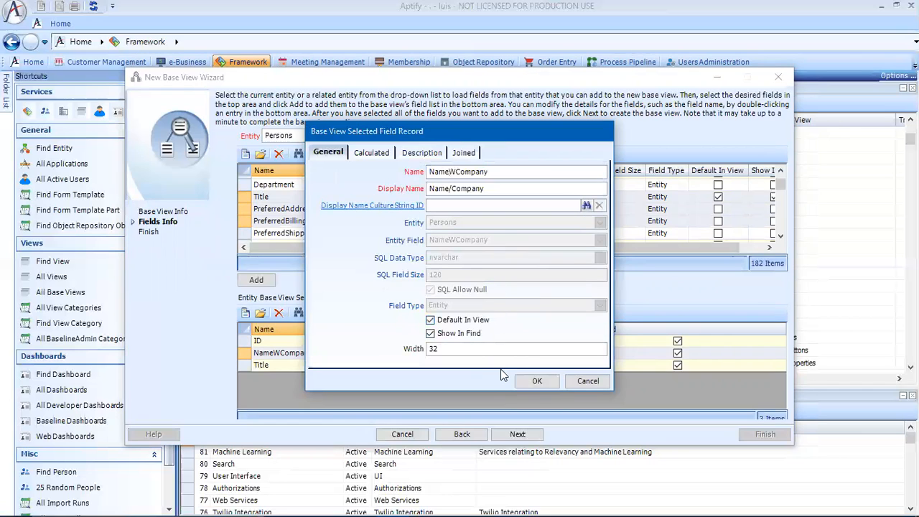
{"action": "left_click", "coordinate": [535, 380]}
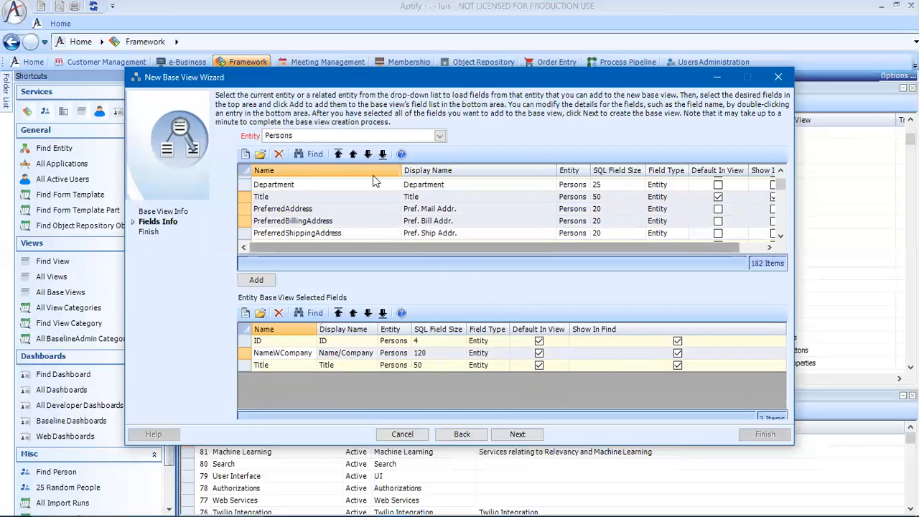
- Switch the field source to PersonSavedPaymentMethods and add its Name field
{"action": "left_click", "coordinate": [440, 135]}
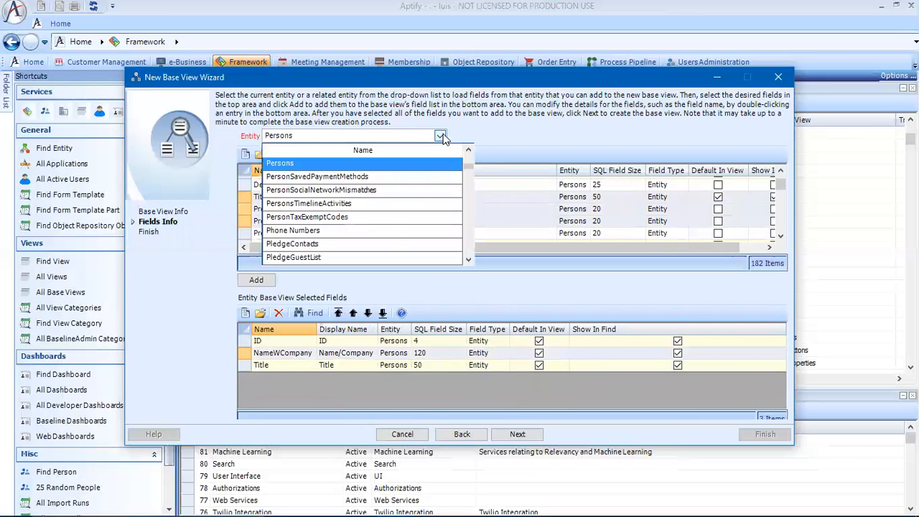
{"action": "left_click", "coordinate": [350, 178]}
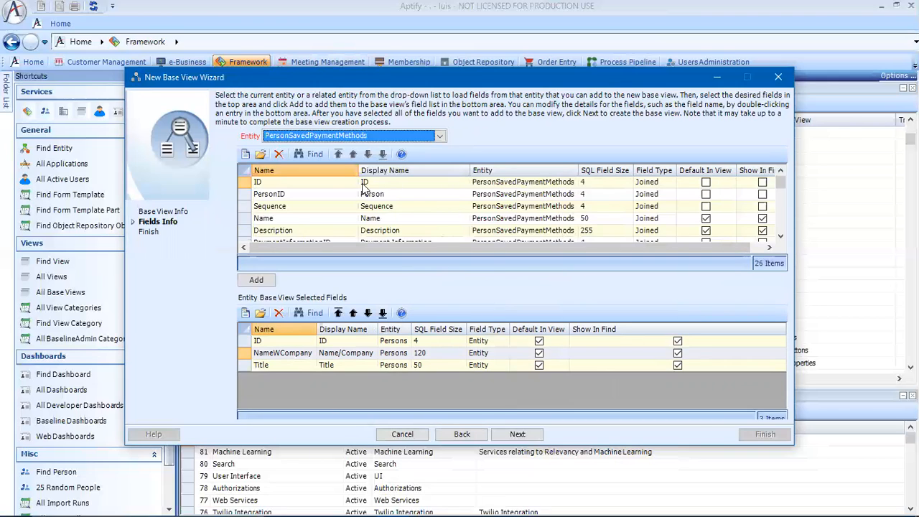
{"action": "left_click", "coordinate": [303, 219]}
{"action": "left_click", "coordinate": [256, 280]}
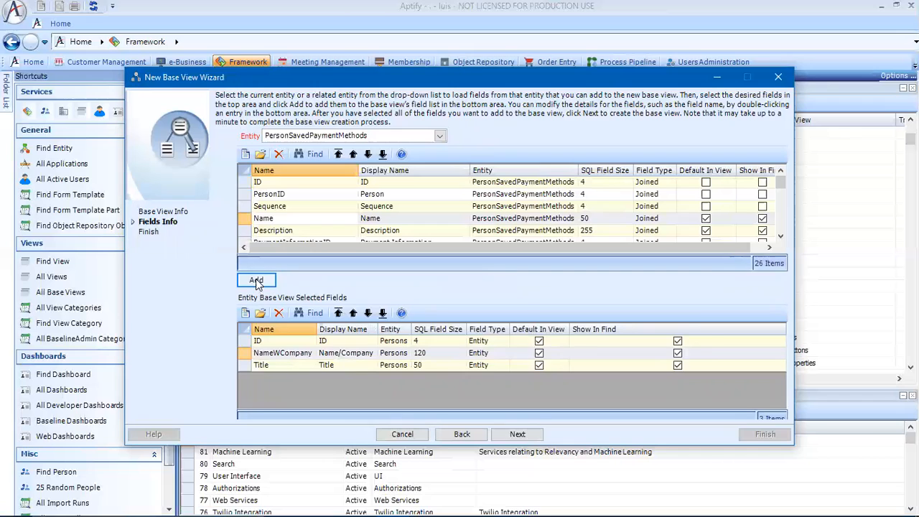
- Add the PaymentType field from PersonSavedPaymentMethods to the selected fields
{"action": "left_click", "coordinate": [781, 237]}
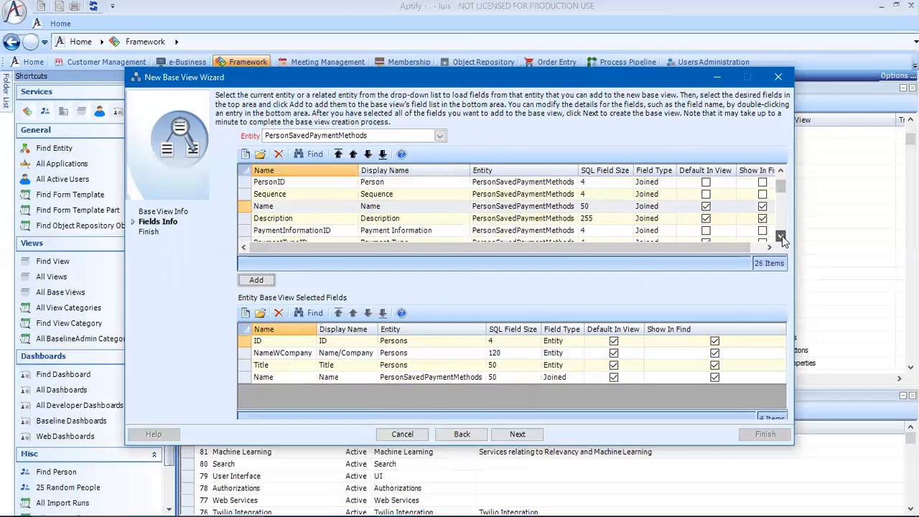
{"action": "left_click", "coordinate": [780, 237]}
{"action": "left_click", "coordinate": [781, 237]}
- Add the StartDate, EndDate and IsActive fields from PersonSavedPaymentMethods to the selected fields
{"action": "left_click", "coordinate": [781, 237]}
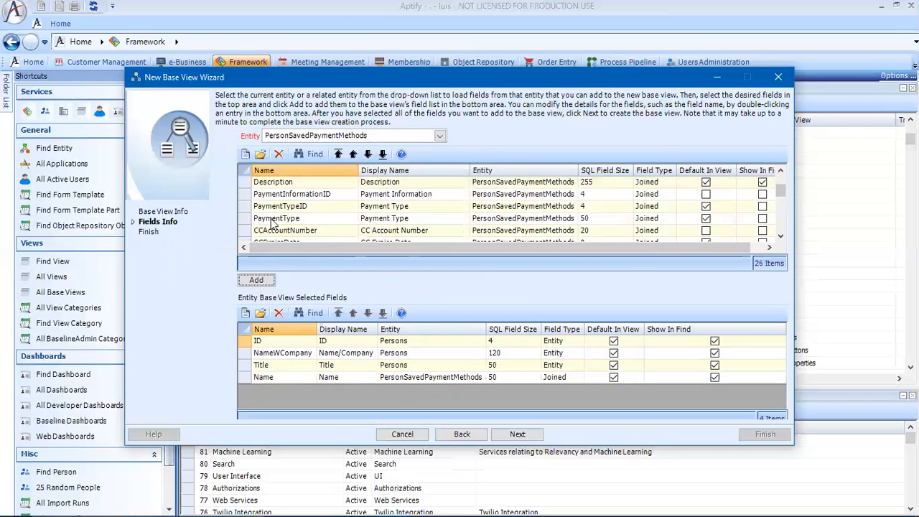
{"action": "left_click", "coordinate": [271, 219]}
{"action": "left_click", "coordinate": [256, 280]}
{"action": "left_click", "coordinate": [781, 237]}
{"action": "left_click", "coordinate": [781, 237]}
{"action": "left_click", "coordinate": [781, 236]}
{"action": "left_click", "coordinate": [781, 237]}
{"action": "left_click", "coordinate": [780, 237]}
{"action": "left_click", "coordinate": [781, 237]}
{"action": "left_click", "coordinate": [781, 237]}
{"action": "left_click", "coordinate": [781, 237]}
{"action": "left_click", "coordinate": [781, 237]}
{"action": "left_click", "coordinate": [781, 237]}
{"action": "left_click", "coordinate": [781, 237]}
{"action": "left_click", "coordinate": [781, 237]}
{"action": "left_click", "coordinate": [270, 219]}
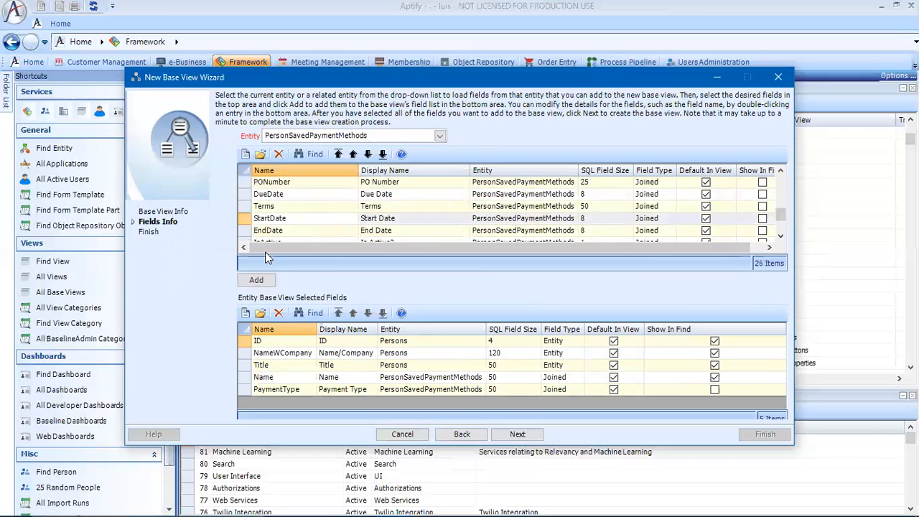
{"action": "left_click", "coordinate": [257, 280]}
{"action": "left_click", "coordinate": [267, 231]}
{"action": "left_click", "coordinate": [256, 280]}
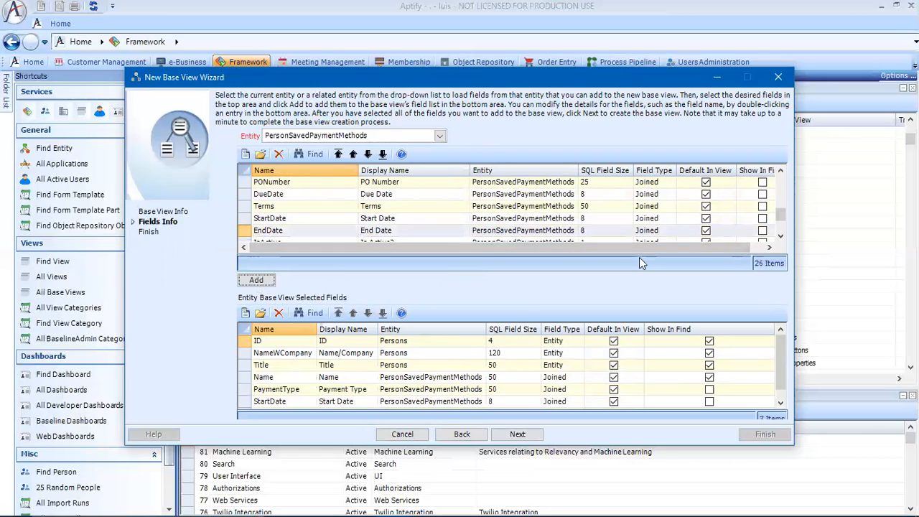
{"action": "left_click", "coordinate": [781, 237]}
{"action": "left_click", "coordinate": [262, 230]}
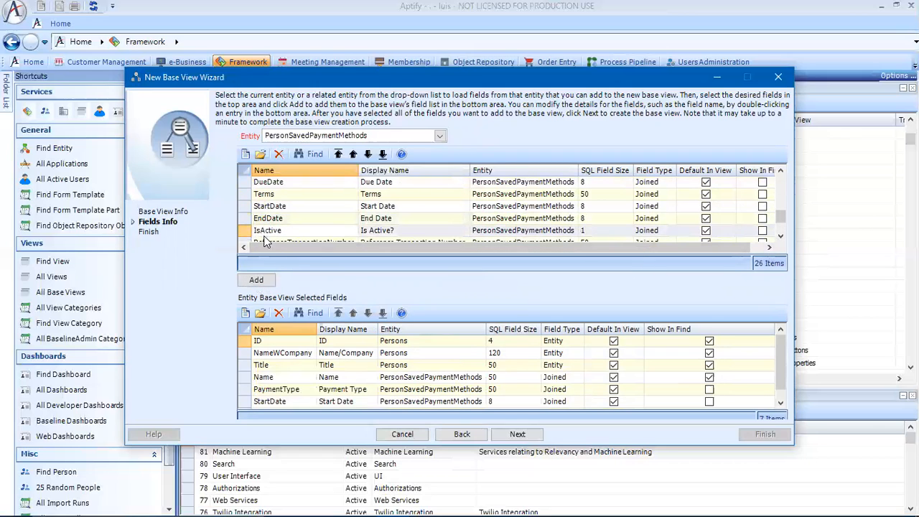
{"action": "left_click", "coordinate": [260, 280]}
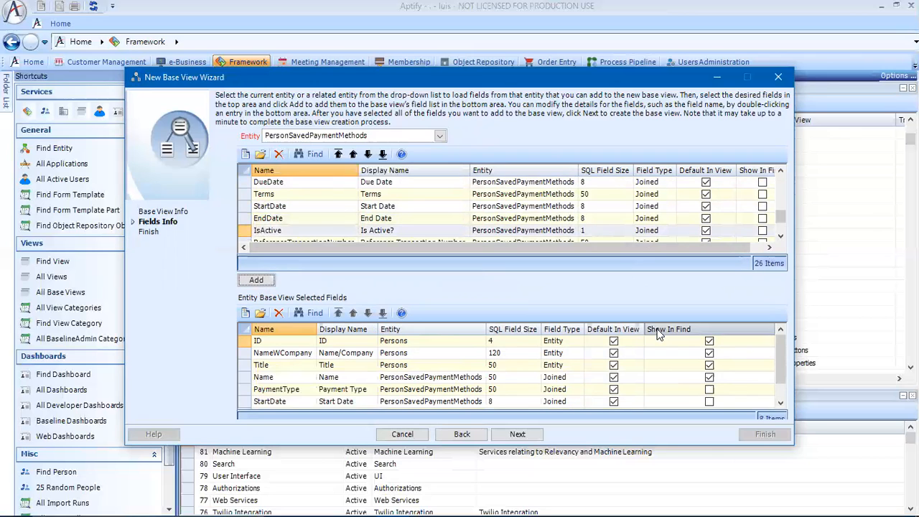
- Rename the selected Name field to PSPMName with display name PSPM Name
{"action": "left_click", "coordinate": [780, 404]}
{"action": "left_click", "coordinate": [780, 404]}
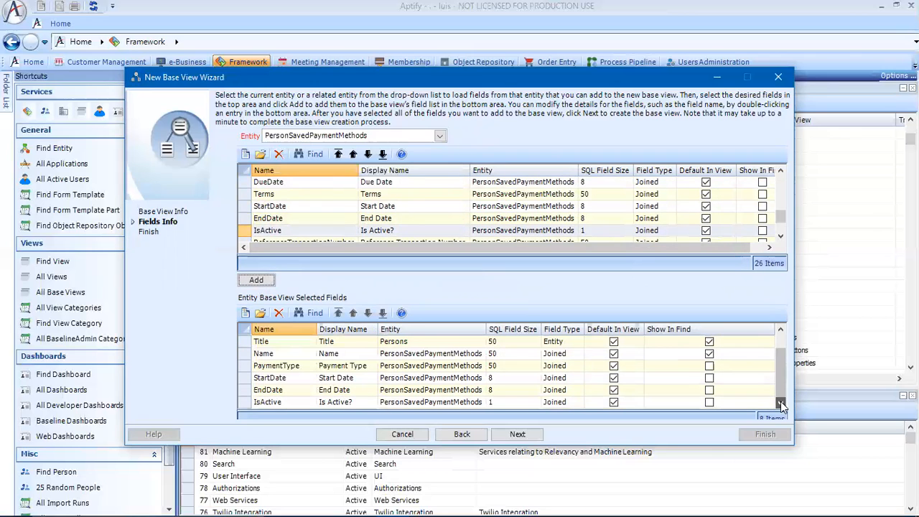
{"action": "left_click_drag", "start_coordinate": [782, 386], "coordinate": [320, 373]}
{"action": "mouse_move", "coordinate": [777, 380]}
{"action": "left_mouse_down"}
{"action": "mouse_move", "coordinate": [778, 365]}
{"action": "mouse_move", "coordinate": [778, 380]}
{"action": "left_mouse_up"}
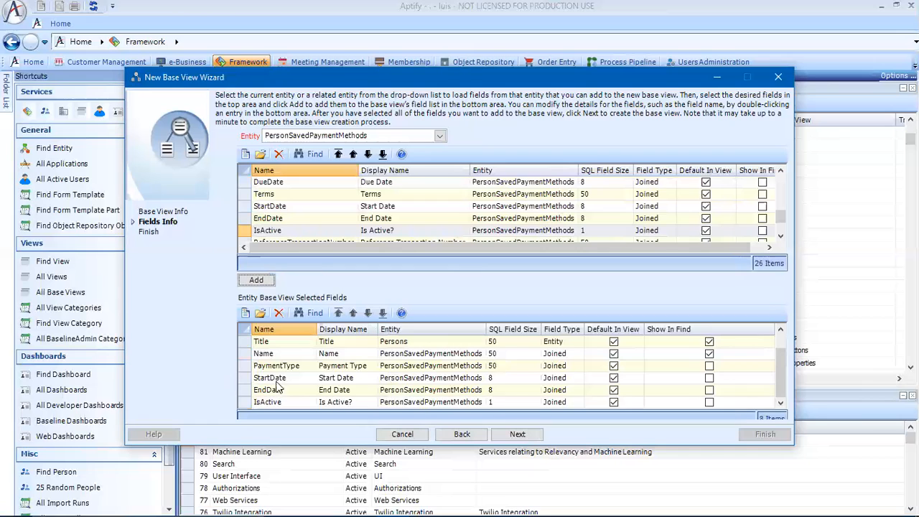
{"action": "left_click_drag", "start_coordinate": [780, 368], "coordinate": [780, 364]}
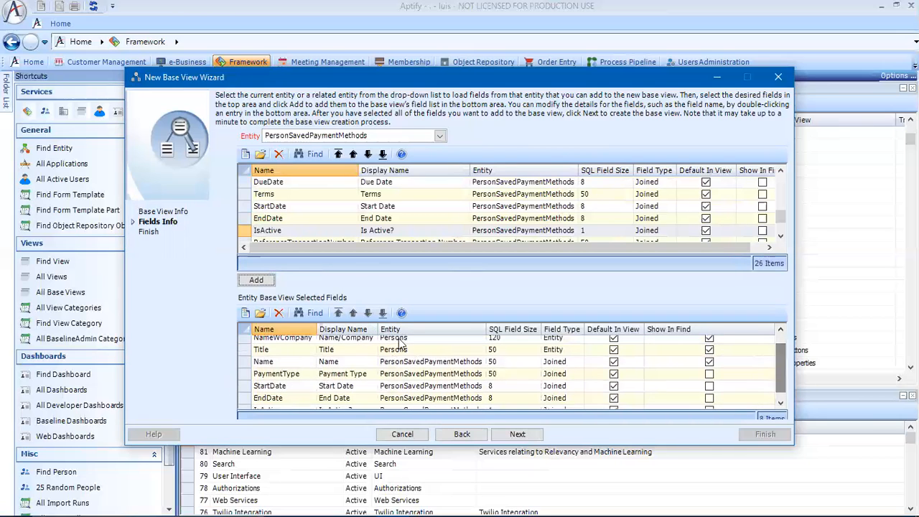
{"action": "double_click", "coordinate": [273, 363]}
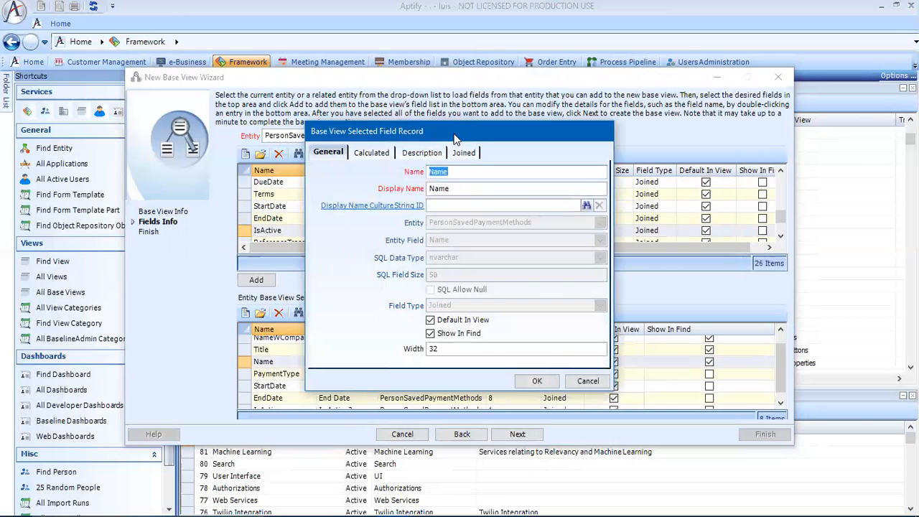
{"action": "left_click", "coordinate": [430, 170]}
{"action": "left_click_drag", "start_coordinate": [484, 139], "coordinate": [544, 269]}
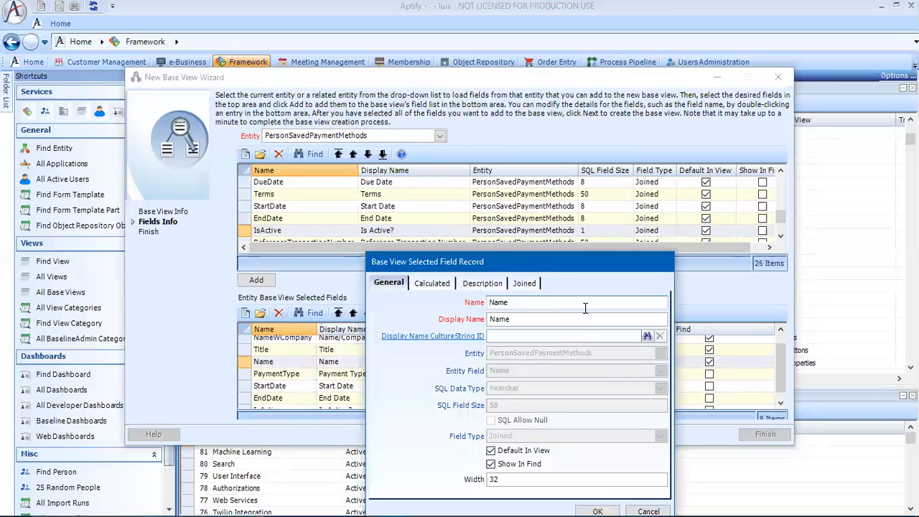
{"action": "type", "text": "P"}
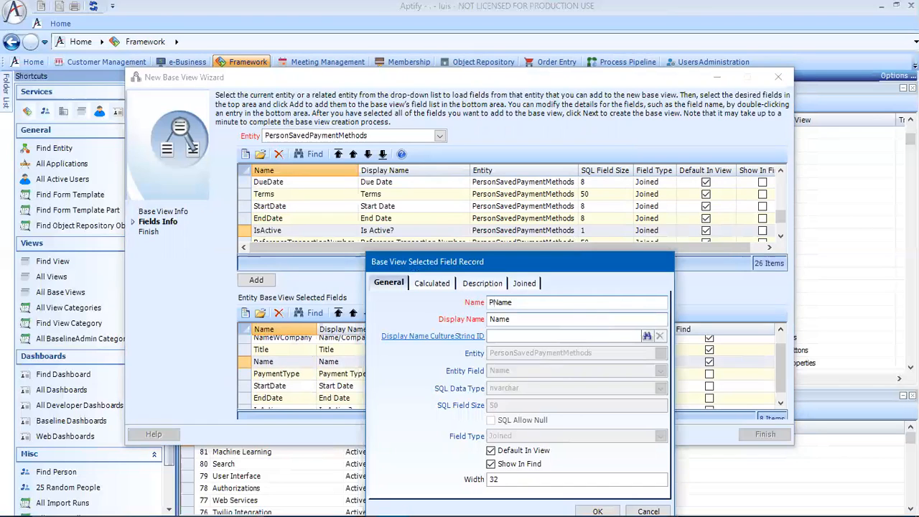
{"action": "type", "text": "SPM"}
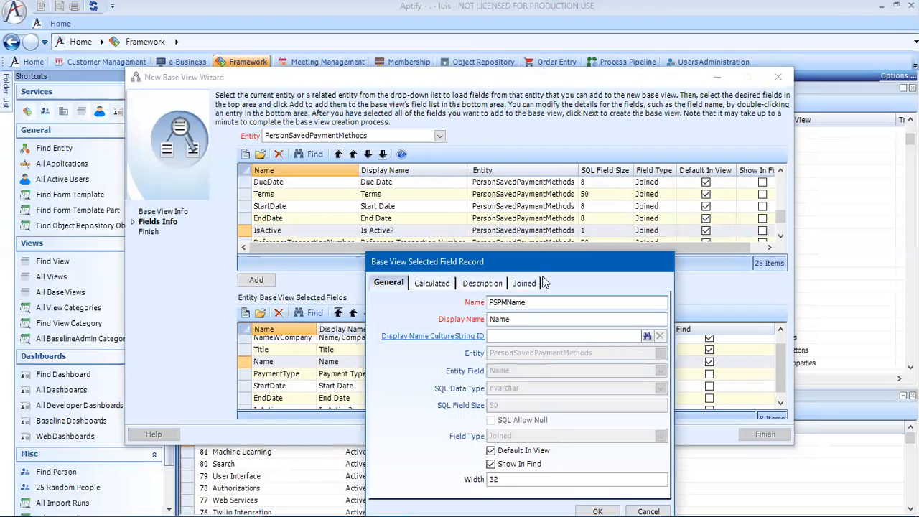
{"action": "left_click_drag", "start_coordinate": [507, 302], "coordinate": [487, 302]}
{"action": "key", "text": "ctrl+c"}
{"action": "left_click", "coordinate": [489, 318]}
{"action": "key", "text": "ctrl+v"}
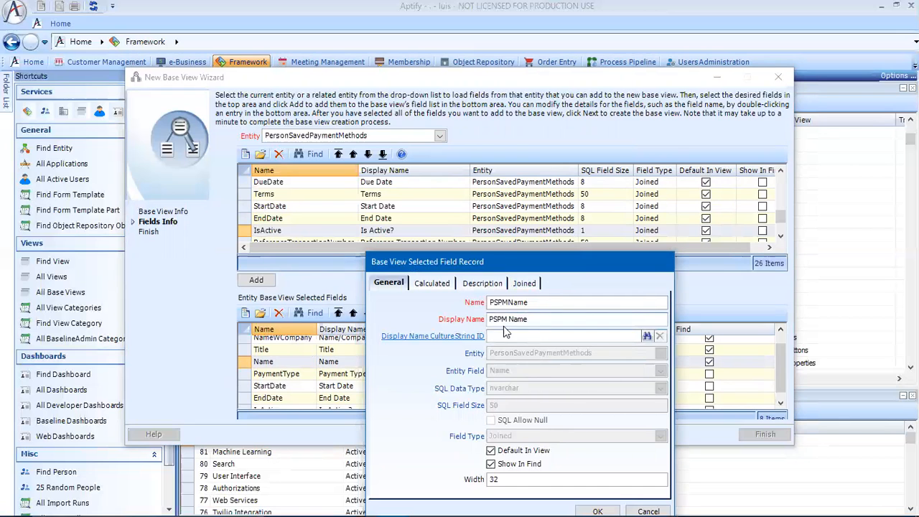
{"action": "left_click", "coordinate": [603, 508]}
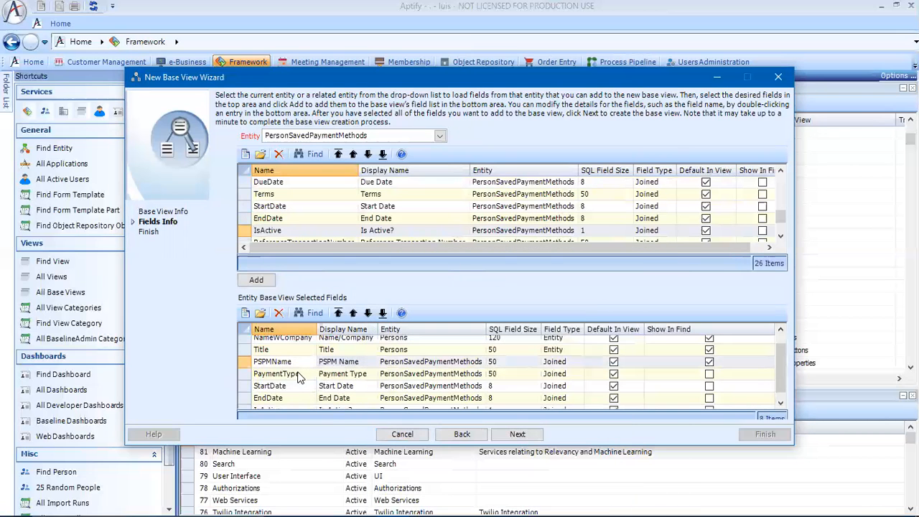
- Rename the PaymentType field to PSPMPaymentType with display name PSPM Payment Type
{"action": "left_click", "coordinate": [300, 377]}
{"action": "left_click", "coordinate": [431, 173]}
{"action": "type", "text": "PSPM Payment Type"}
{"action": "left_click", "coordinate": [430, 188]}
{"action": "type", "text": "PSPM"}
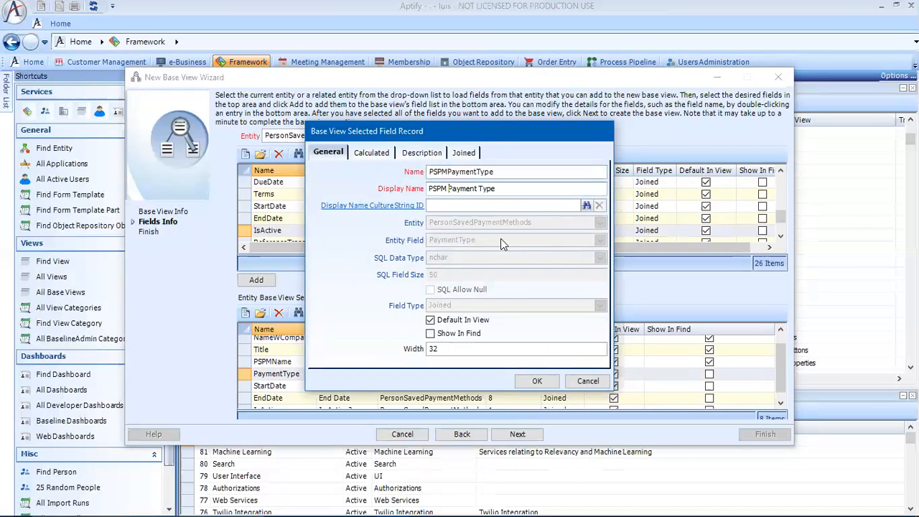
{"action": "left_click", "coordinate": [549, 381]}
- Rename the StartDate field to PSPMStartDate with display name PSPM Start Date
{"action": "left_click", "coordinate": [295, 387]}
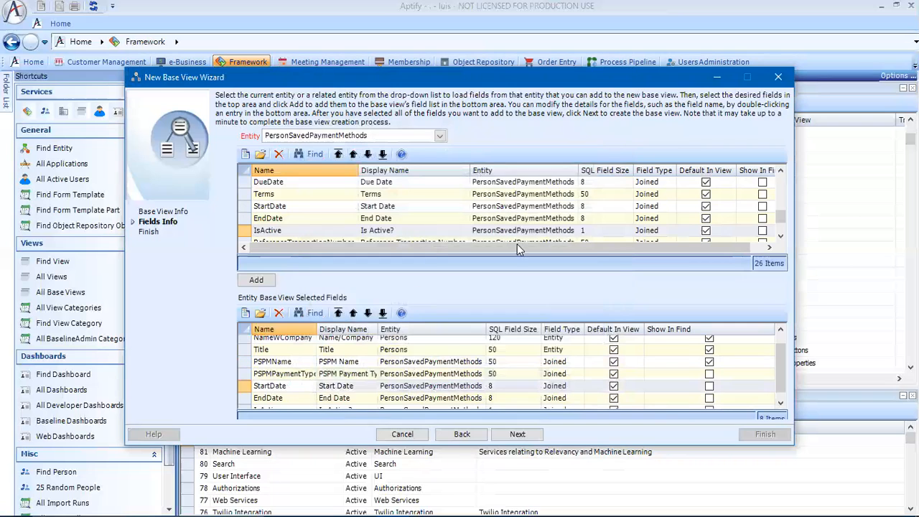
{"action": "left_click", "coordinate": [431, 171]}
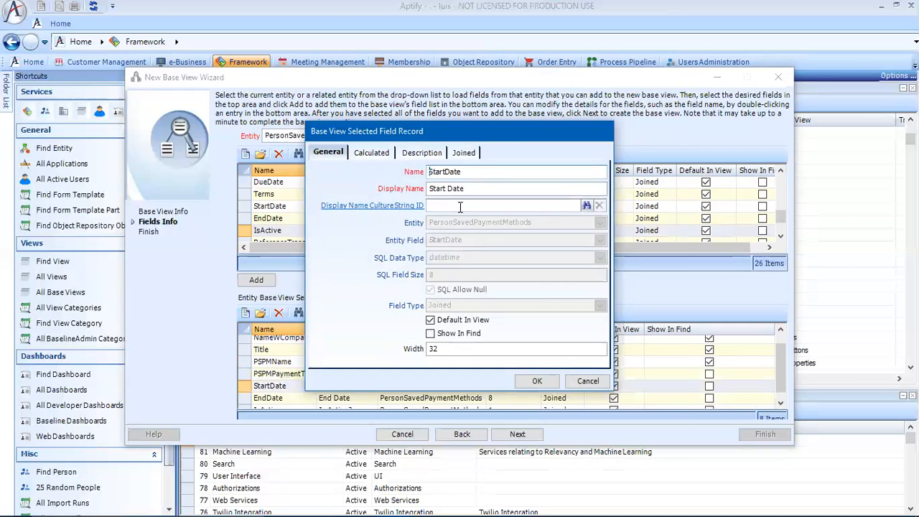
{"action": "type", "text": "PSPM"}
{"action": "left_click", "coordinate": [429, 188]}
{"action": "type", "text": "PSPM"}
{"action": "left_click", "coordinate": [537, 380]}
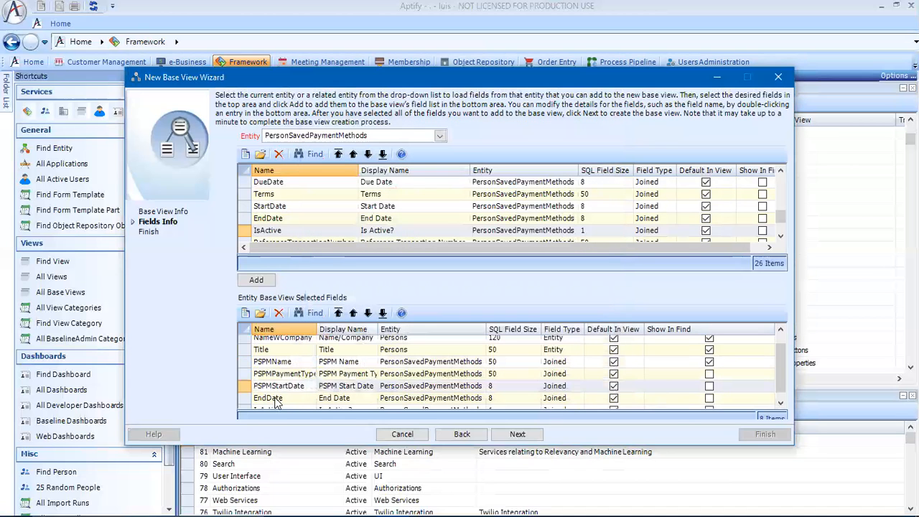
- Rename the EndDate field to PSPMEndDate with display name PSPM End Date
{"action": "left_click", "coordinate": [431, 171]}
{"action": "type", "text": "PSPMEndDate"}
{"action": "left_click", "coordinate": [431, 188]}
{"action": "type", "text": "PSPM"}
{"action": "left_click", "coordinate": [537, 380]}
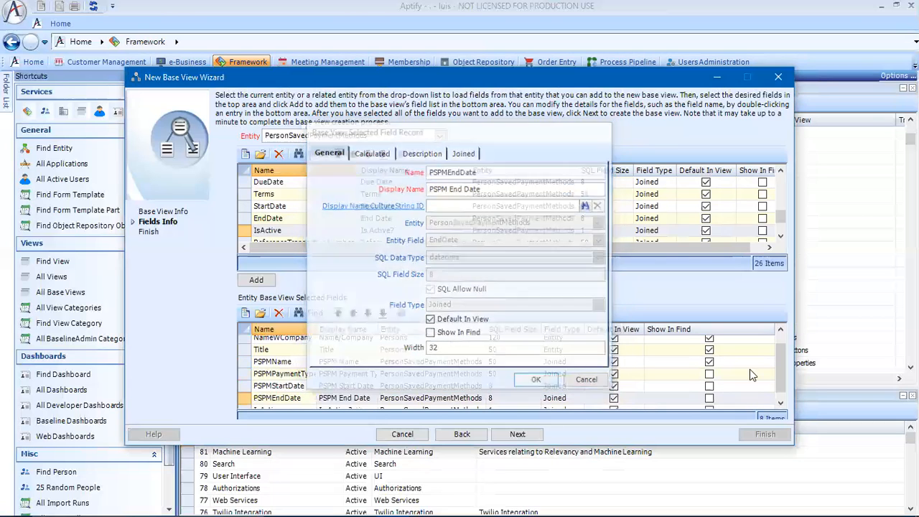
- Rename the IsActive field to PSPMIsActive with display name PSPM Is Active?
{"action": "left_click", "coordinate": [780, 402]}
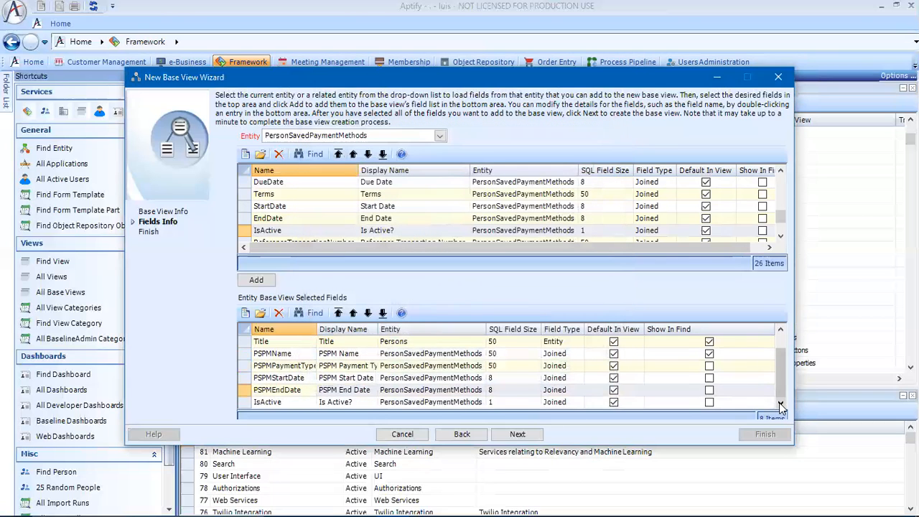
{"action": "double_click", "coordinate": [293, 404]}
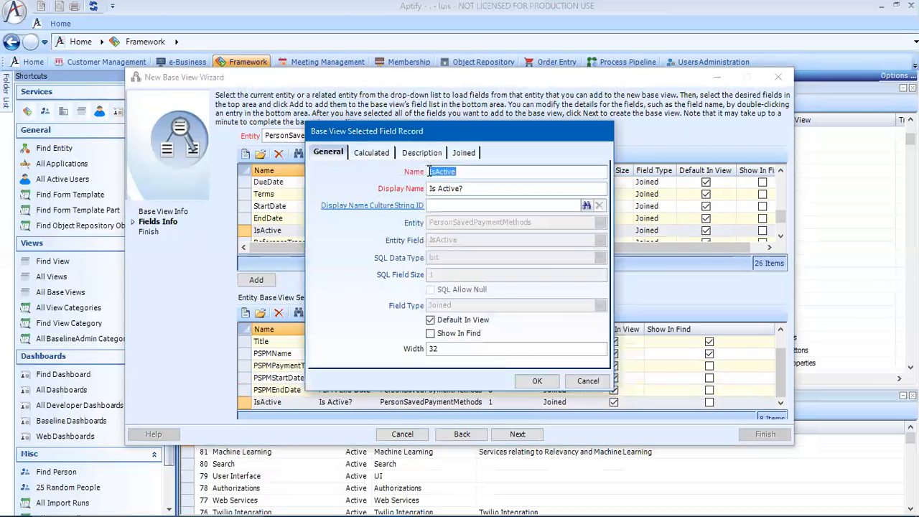
{"action": "left_click", "coordinate": [430, 173]}
{"action": "type", "text": "PSPM"}
{"action": "left_click", "coordinate": [429, 188]}
{"action": "type", "text": "PSPM"}
{"action": "left_click", "coordinate": [531, 381]}
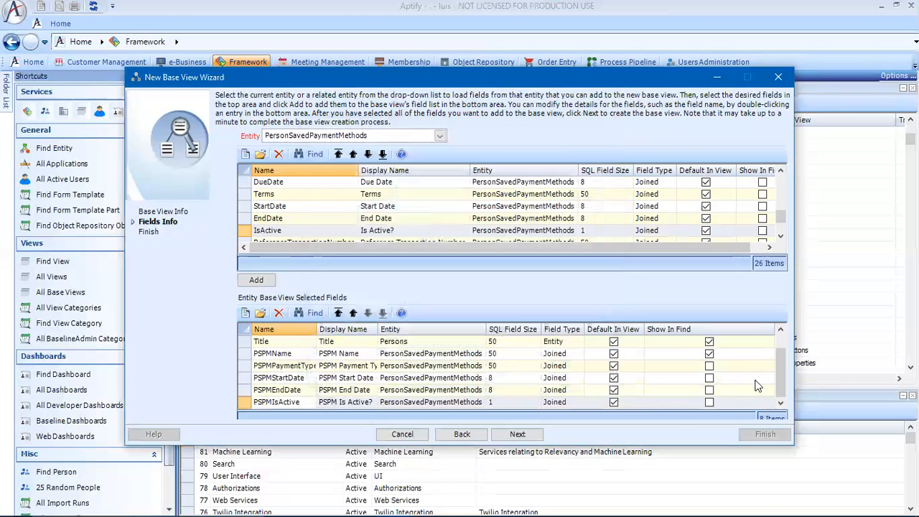
- Create the base view, finish the wizard and decline repeating the process
{"action": "scroll", "coordinate": [786, 378], "scroll_direction": "up", "scroll_amount": 1}
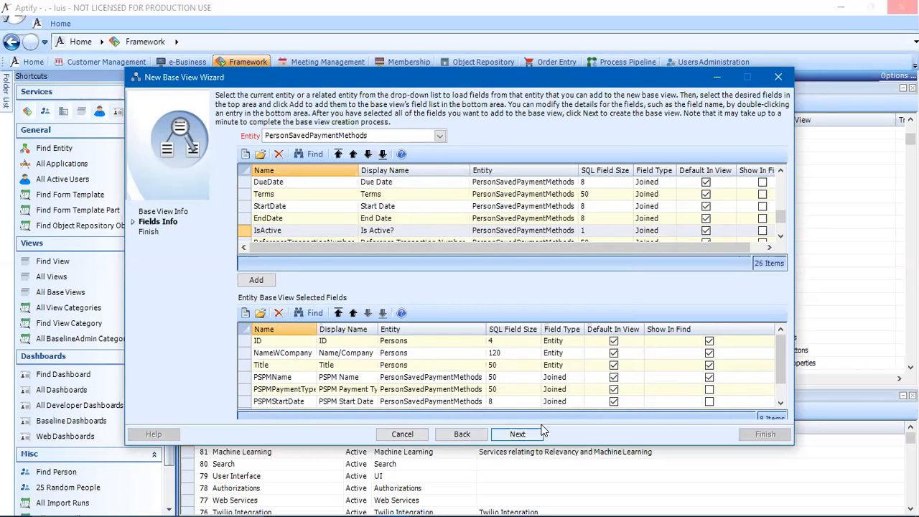
{"action": "left_click", "coordinate": [541, 432]}
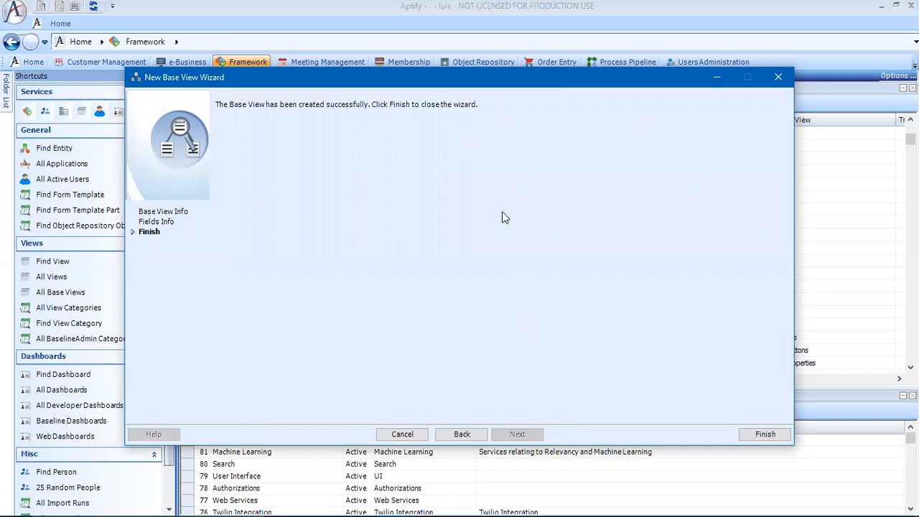
{"action": "left_click", "coordinate": [765, 434]}
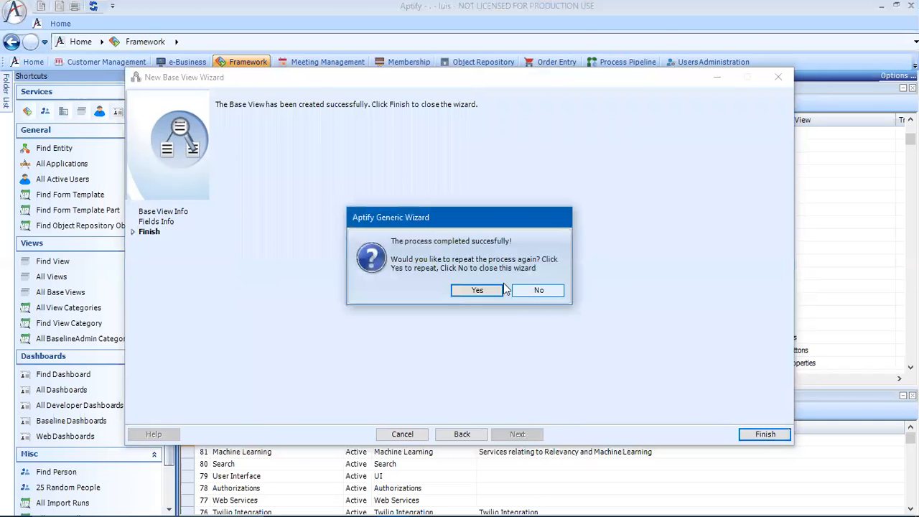
{"action": "left_click", "coordinate": [540, 291]}
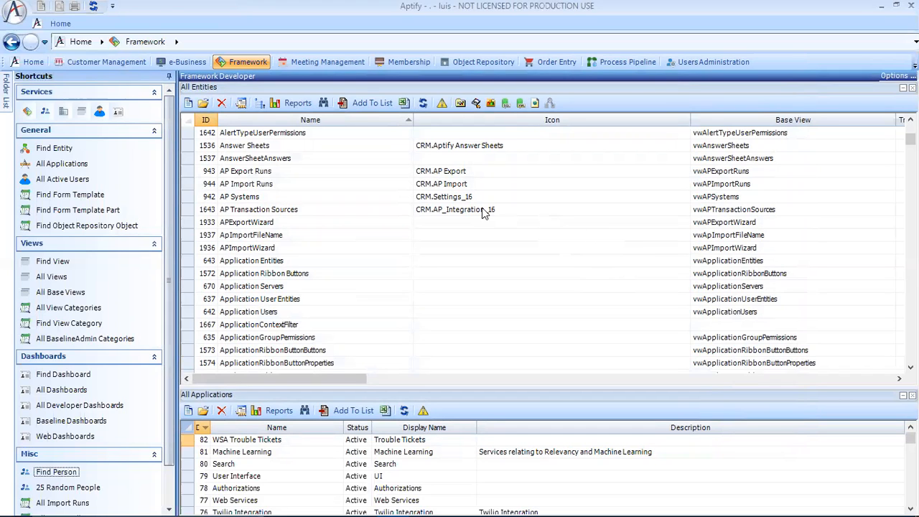
- Open the Persons service under Customer Management and start creating a new view
{"action": "left_click", "coordinate": [107, 62]}
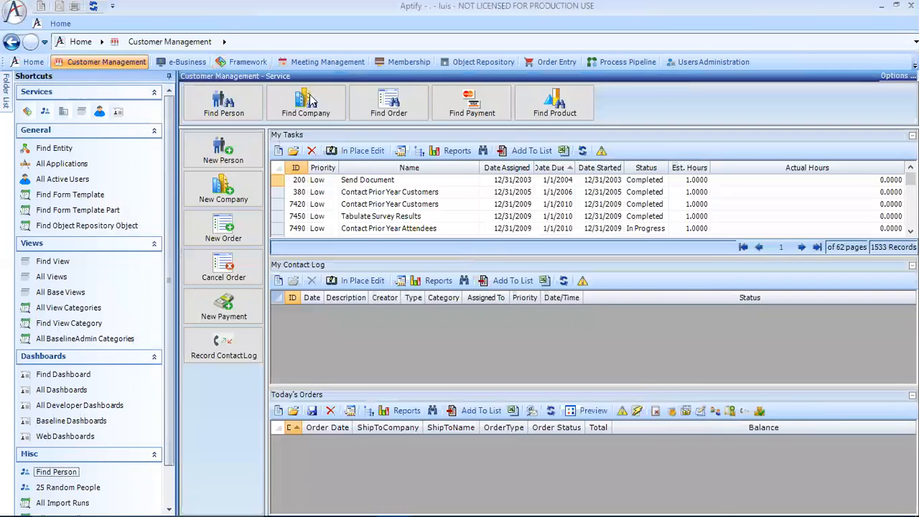
{"action": "left_click", "coordinate": [224, 43]}
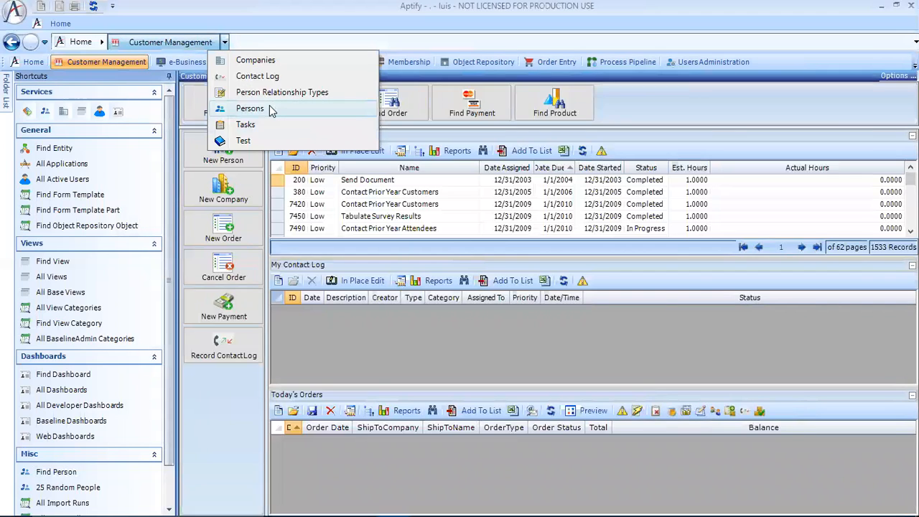
{"action": "left_click", "coordinate": [302, 111]}
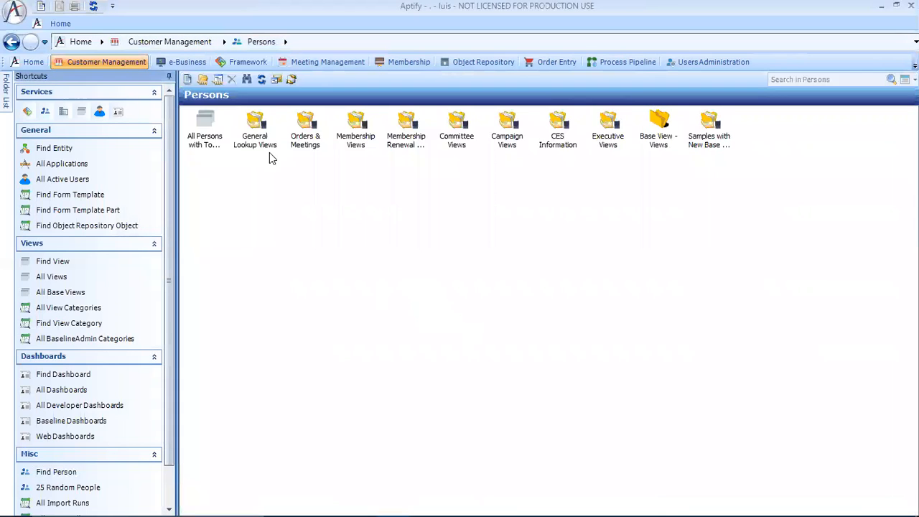
{"action": "left_click", "coordinate": [190, 80]}
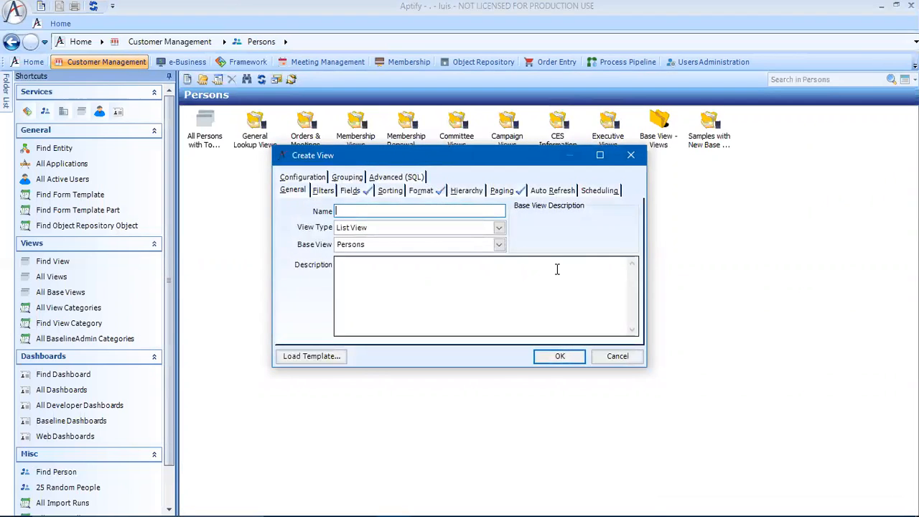
- Name the new view All Persons with Saved Payment Methods
{"action": "type", "text": "aLL"}
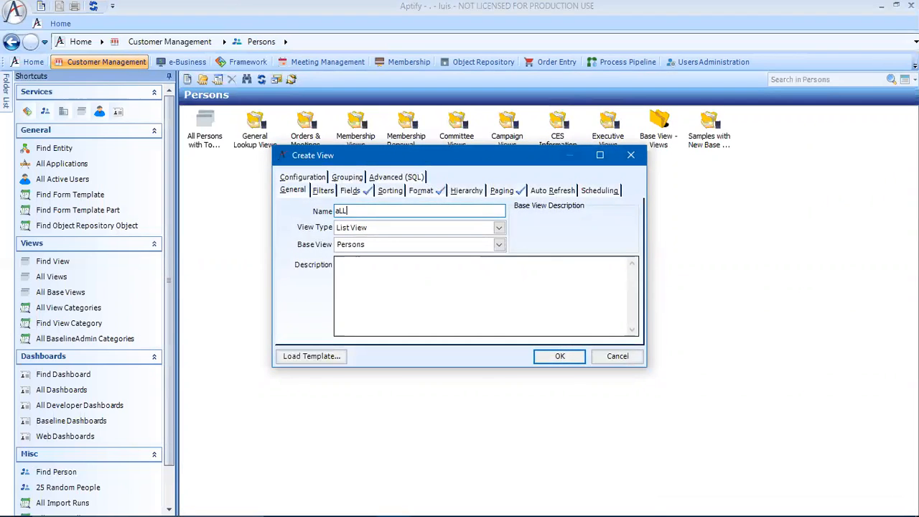
{"action": "type", "text": "All P"}
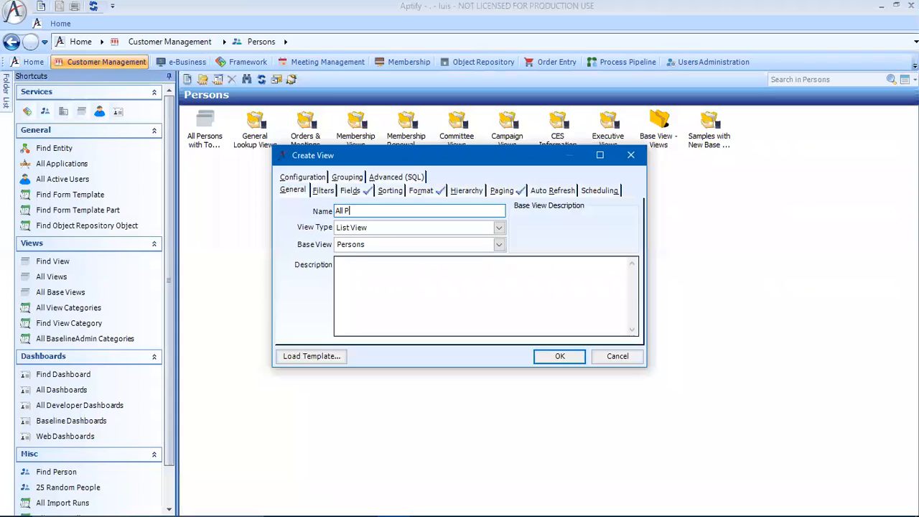
{"action": "type", "text": "ersons with Saved Payment Methods"}
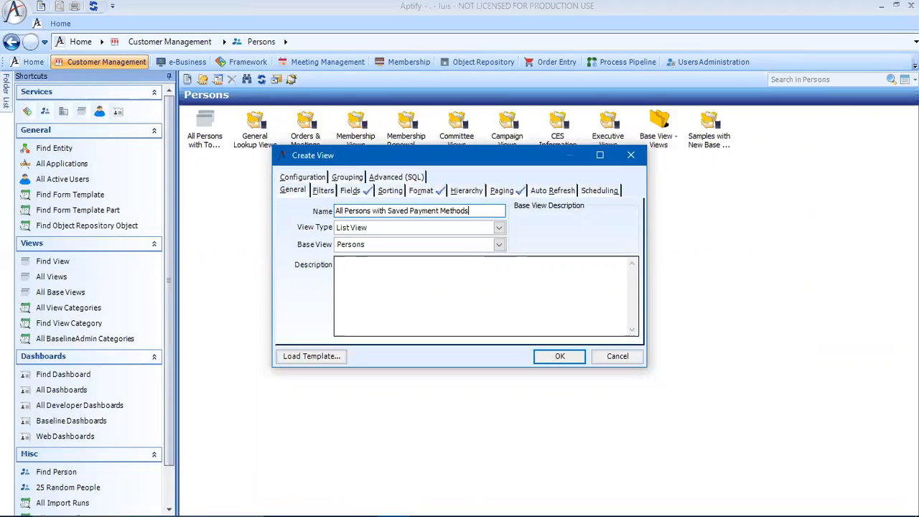
{"action": "key", "text": "Tab"}
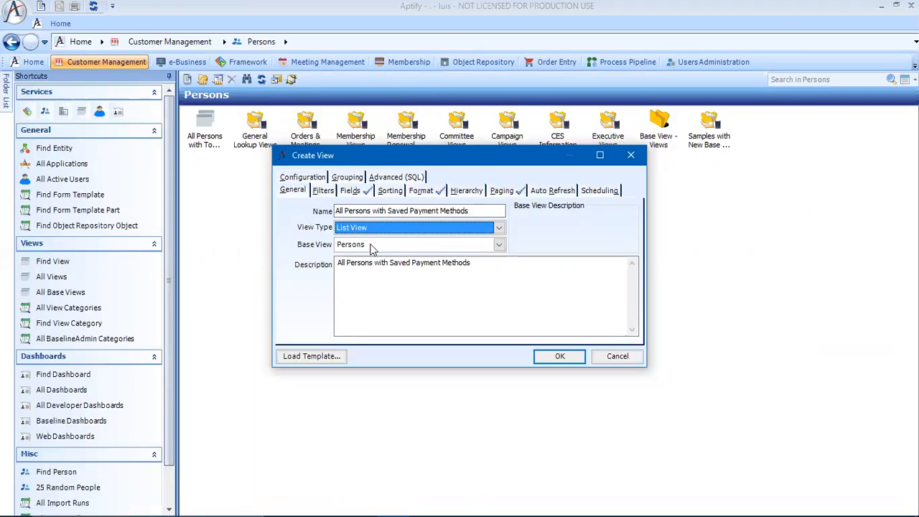
- Set the view's base view to Persons With Saved Payment Methods and check its selected fields
{"action": "left_click", "coordinate": [500, 244]}
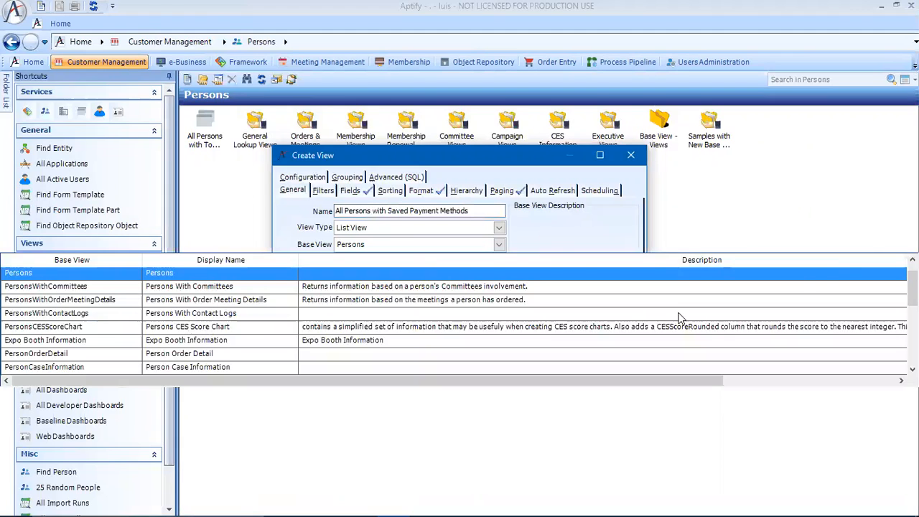
{"action": "left_click_drag", "start_coordinate": [913, 288], "coordinate": [912, 352]}
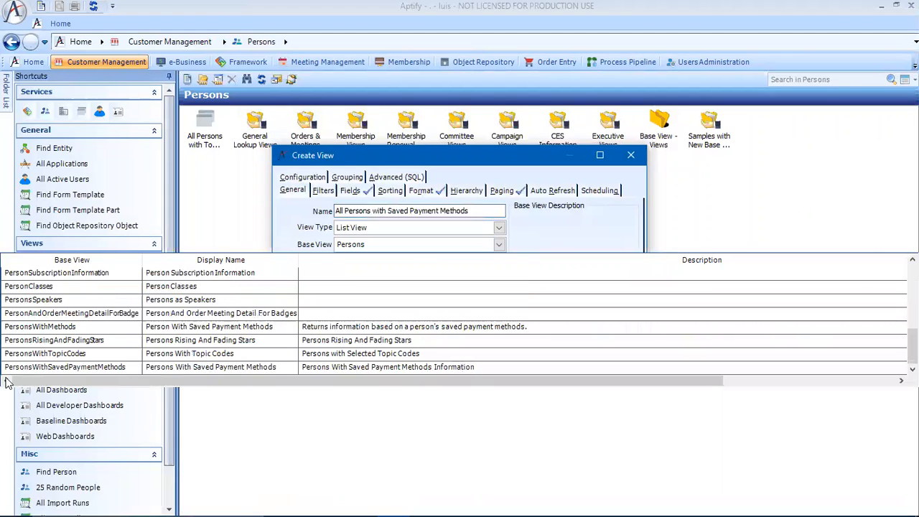
{"action": "left_click", "coordinate": [28, 367]}
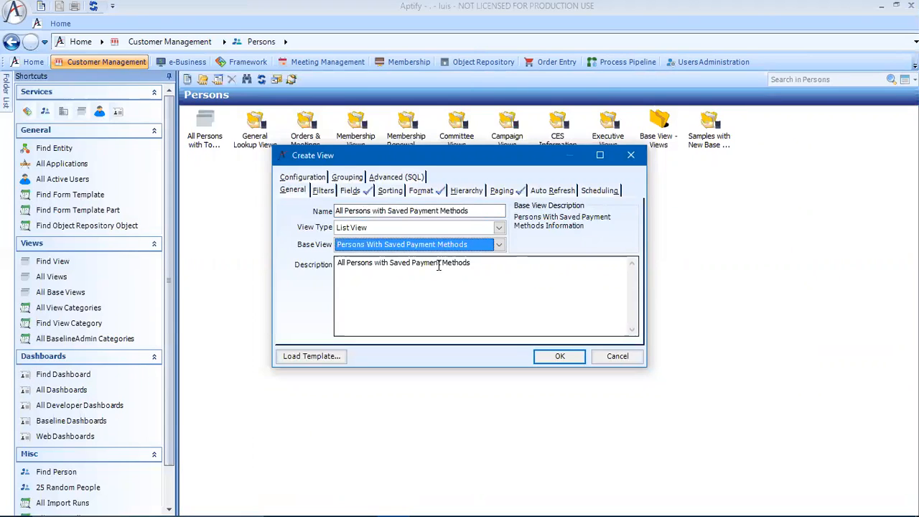
{"action": "left_click", "coordinate": [351, 190]}
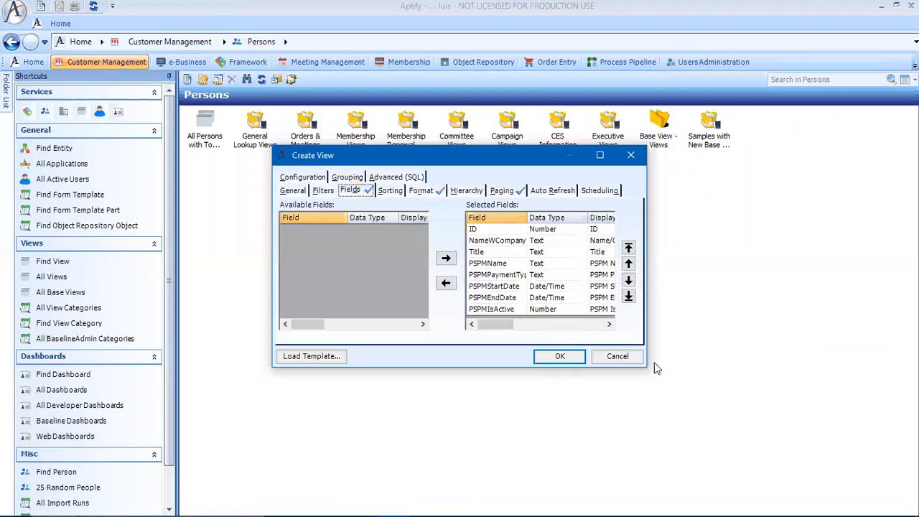
{"action": "left_click_drag", "start_coordinate": [646, 366], "coordinate": [701, 428]}
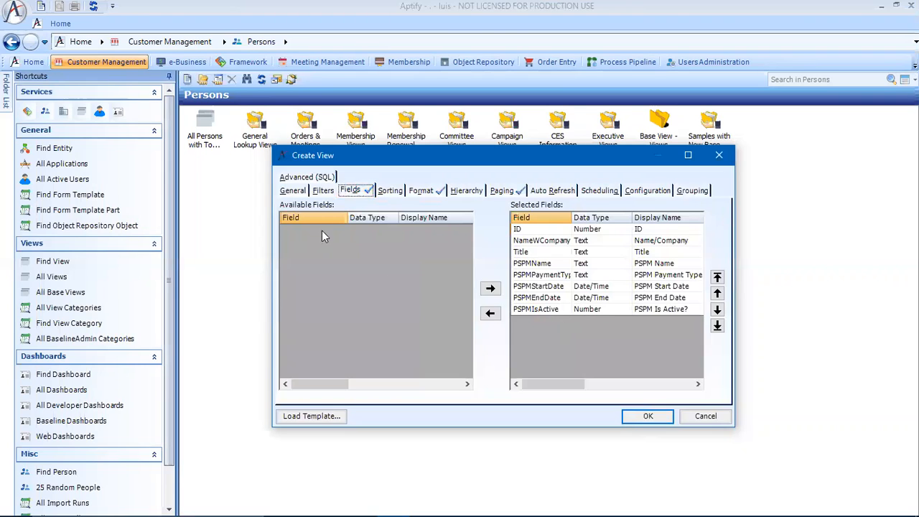
- Add a filter where PSPM Name Is Not Blank and save the new view
{"action": "left_click", "coordinate": [323, 190]}
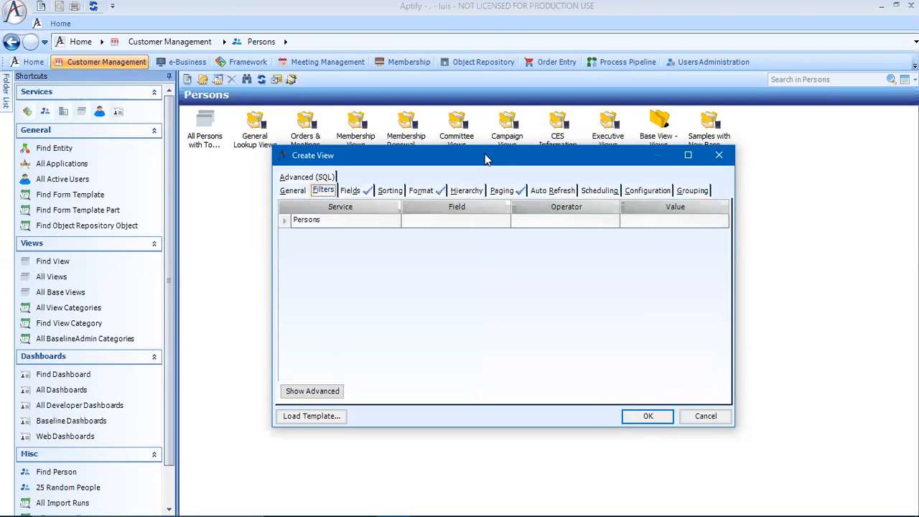
{"action": "left_click_drag", "start_coordinate": [485, 154], "coordinate": [441, 173]}
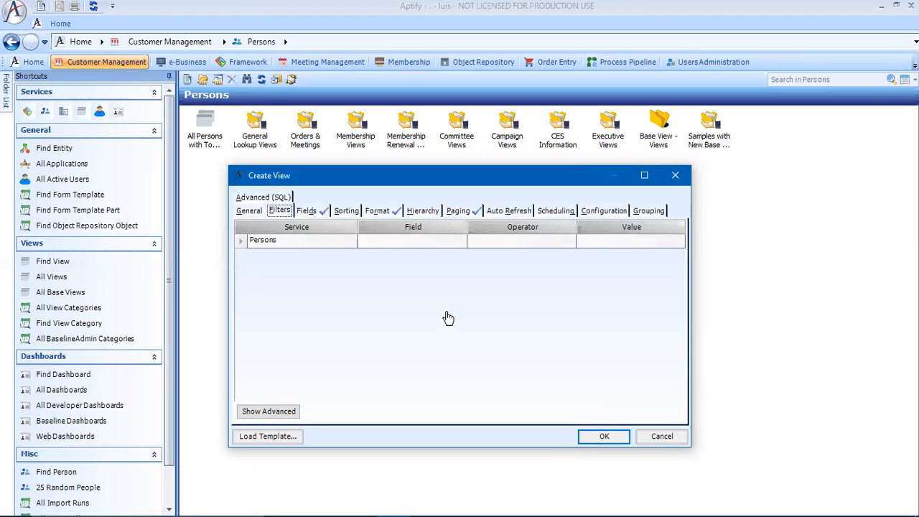
{"action": "left_click", "coordinate": [460, 244]}
{"action": "left_click", "coordinate": [460, 242]}
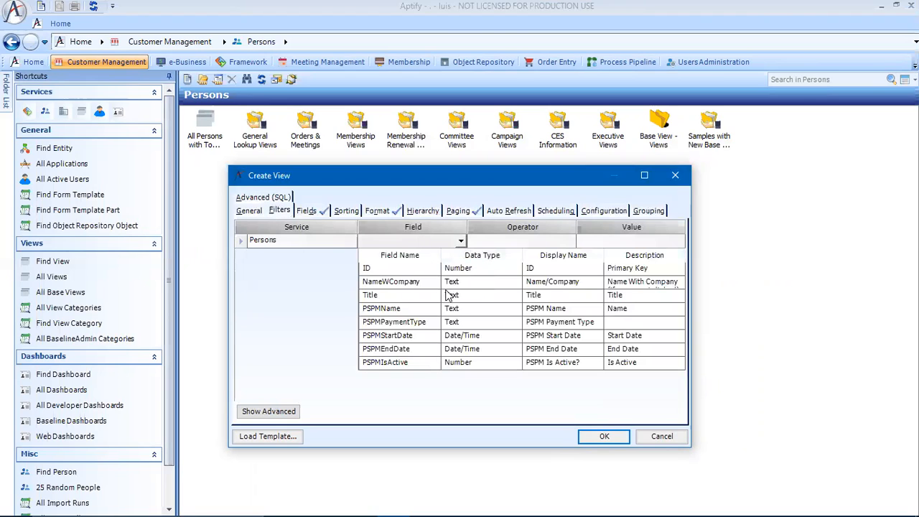
{"action": "left_click", "coordinate": [399, 313]}
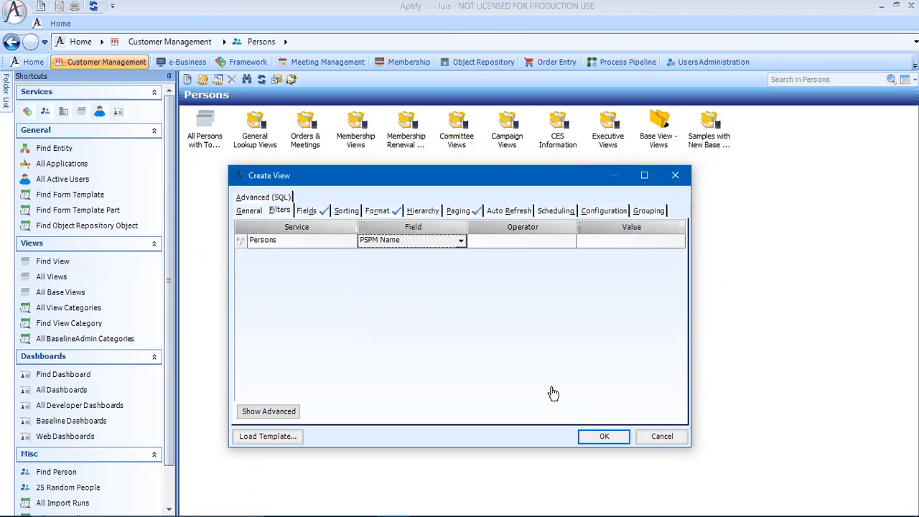
{"action": "left_click", "coordinate": [562, 248]}
{"action": "left_click", "coordinate": [570, 241]}
{"action": "left_click", "coordinate": [505, 362]}
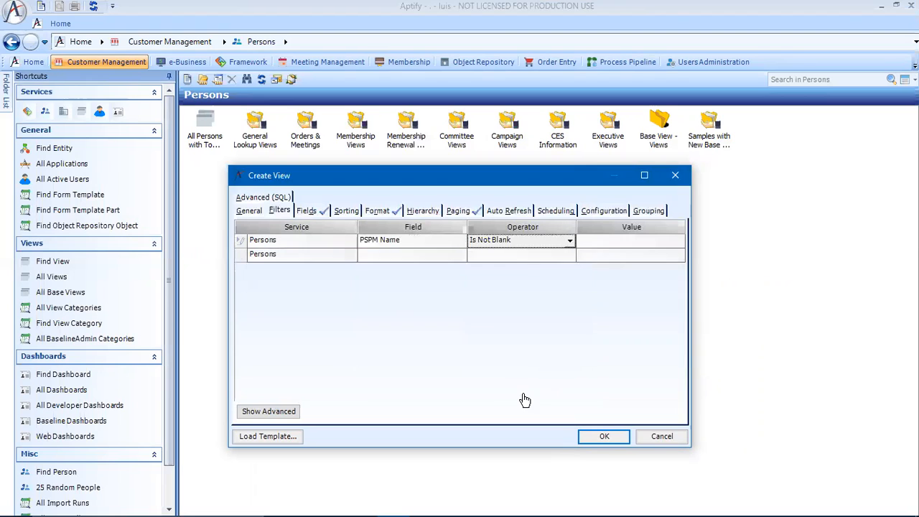
{"action": "left_click", "coordinate": [613, 439]}
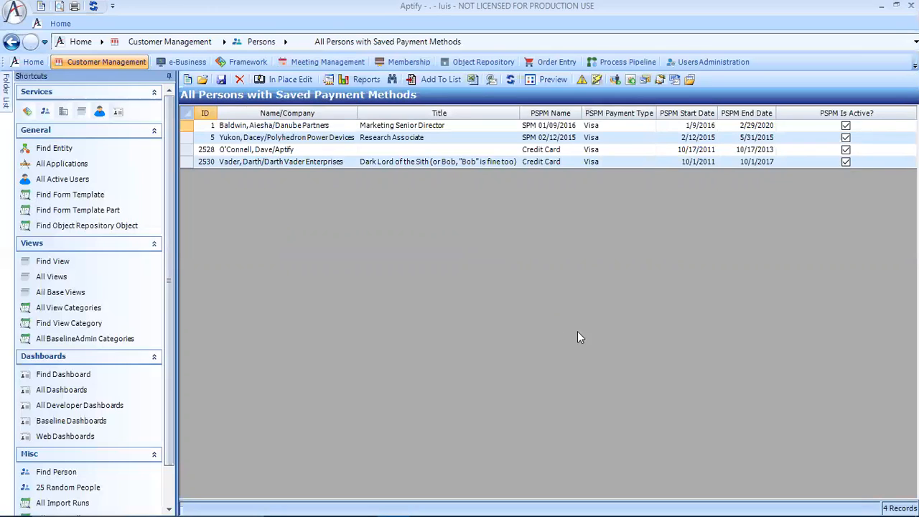
- Find and open the entity with ID 1006, Persons, in the Framework application
{"action": "left_click", "coordinate": [257, 63]}
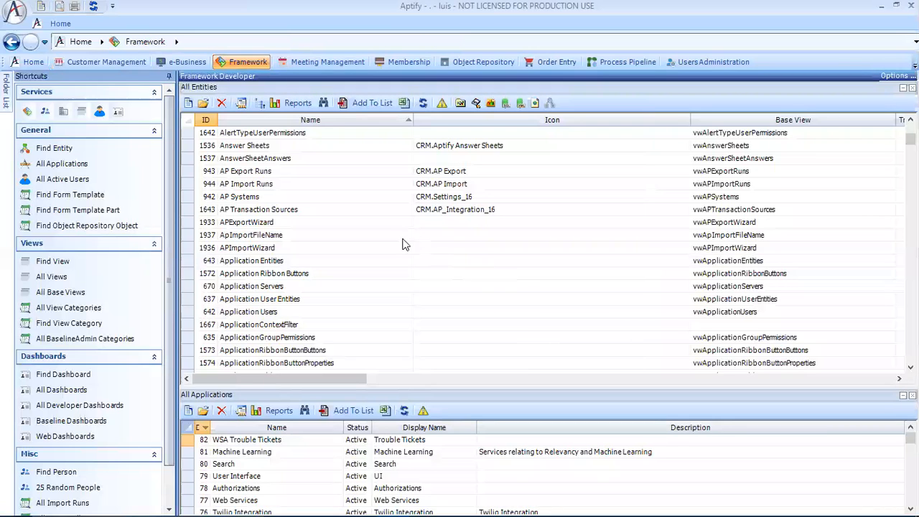
{"action": "left_click", "coordinate": [324, 103]}
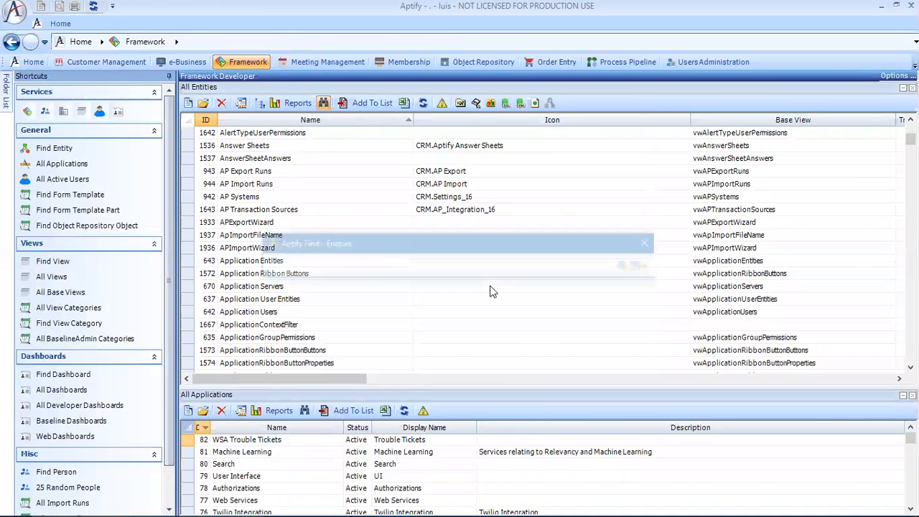
{"action": "type", "text": "1006"}
{"action": "key", "text": "Return"}
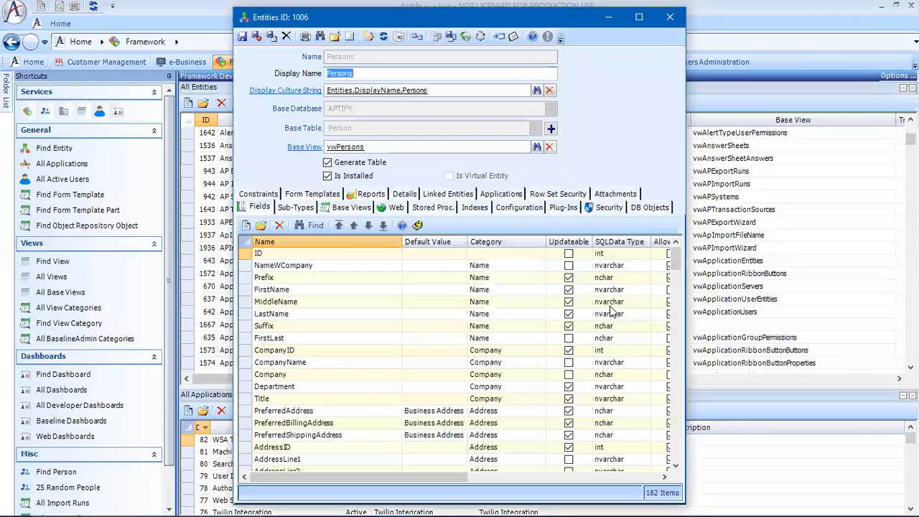
- Open the PersonsWithSavedPaymentMethods record among the Persons entity's base views
{"action": "left_click", "coordinate": [352, 209]}
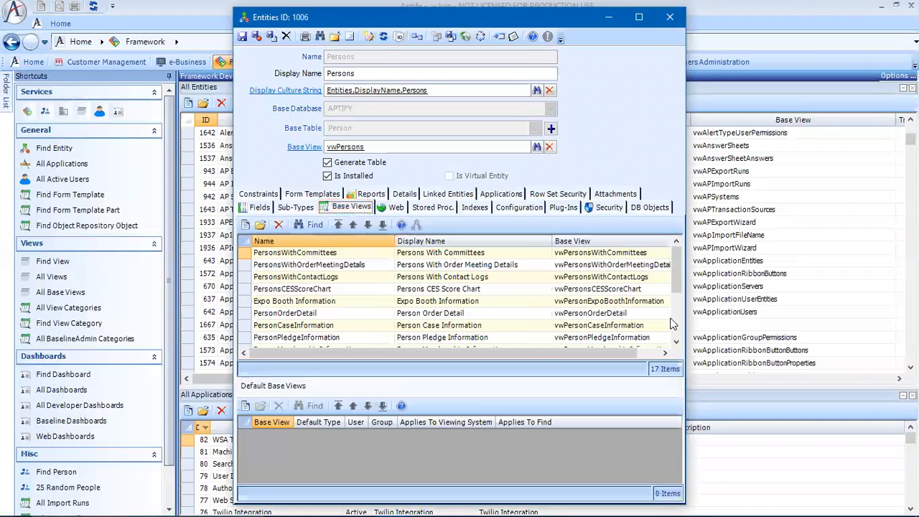
{"action": "left_click_drag", "start_coordinate": [676, 278], "coordinate": [686, 343]}
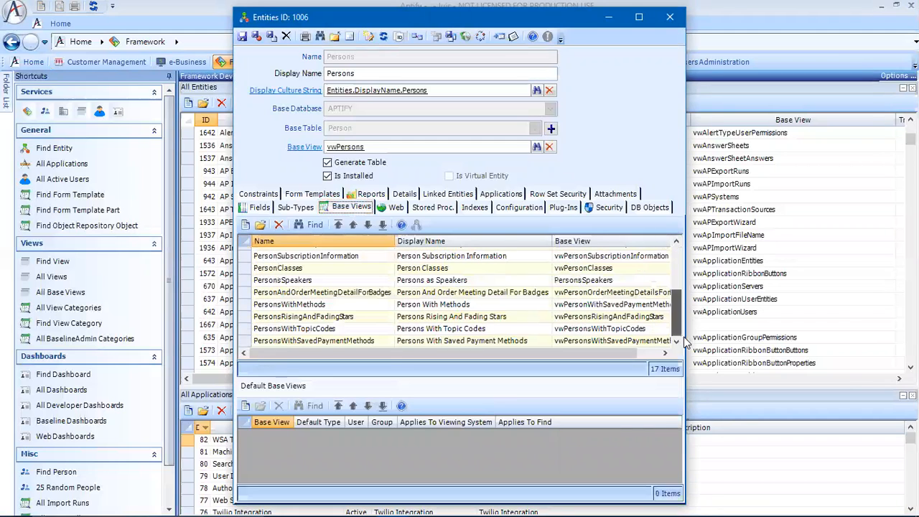
{"action": "double_click", "coordinate": [360, 342]}
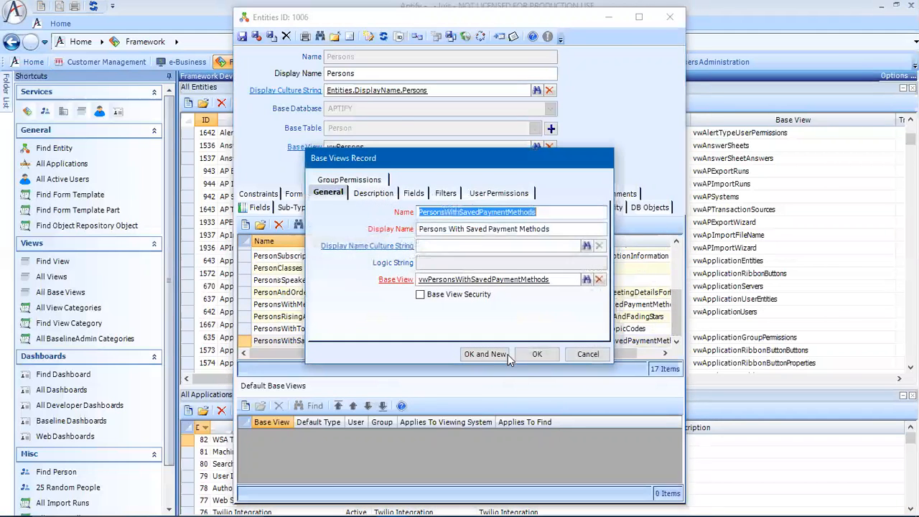